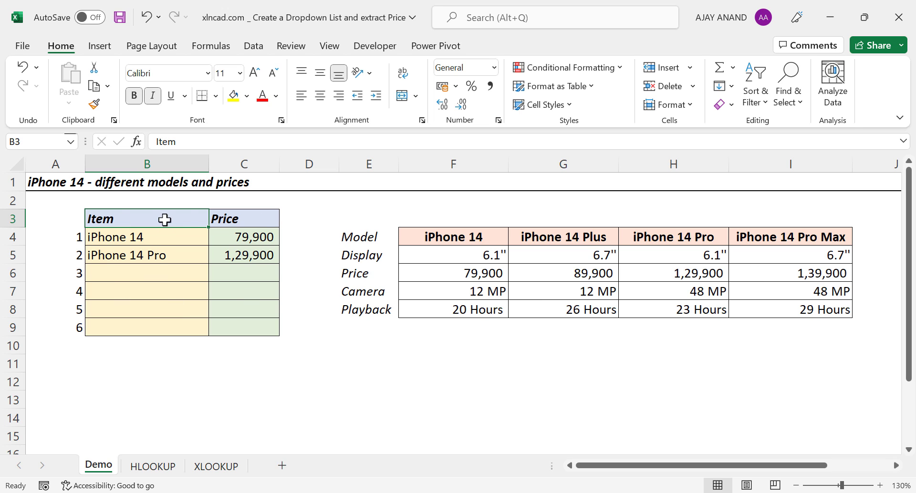
Set Demo item B6 to iPhone 14 Pro Max from its dropdown, replacing iPhone 14 Plus
{"action": "left_click", "coordinate": [149, 273]}
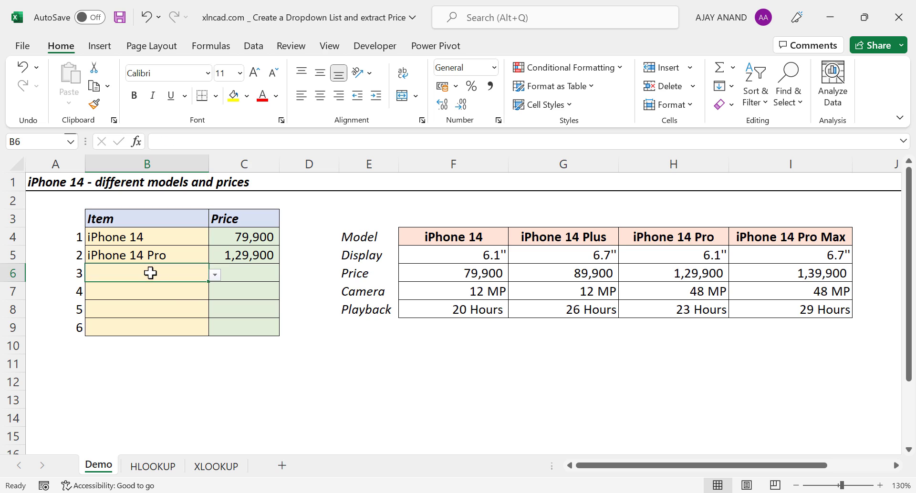
{"action": "left_click", "coordinate": [214, 276]}
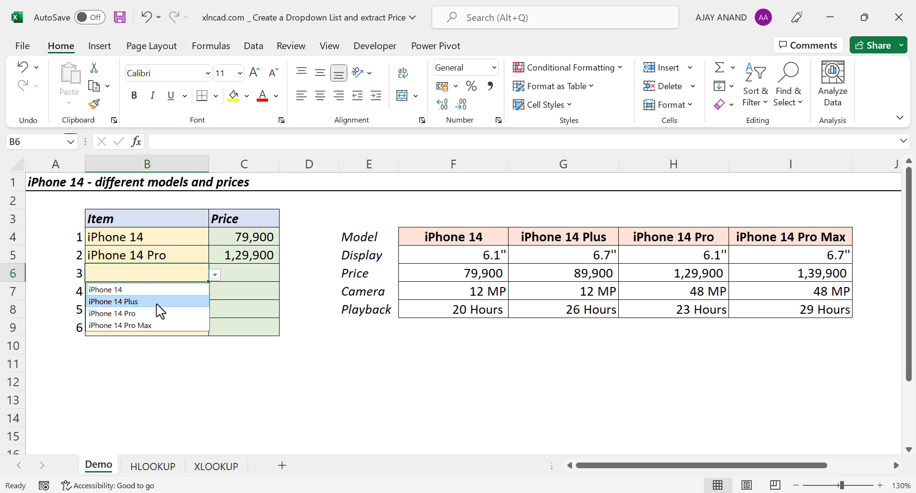
{"action": "left_click", "coordinate": [156, 303]}
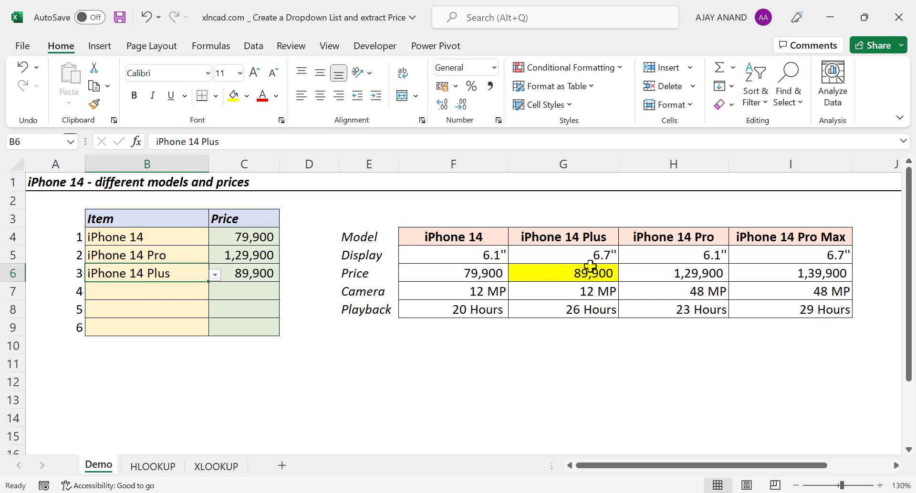
{"action": "left_click", "coordinate": [216, 276]}
{"action": "left_click", "coordinate": [170, 326]}
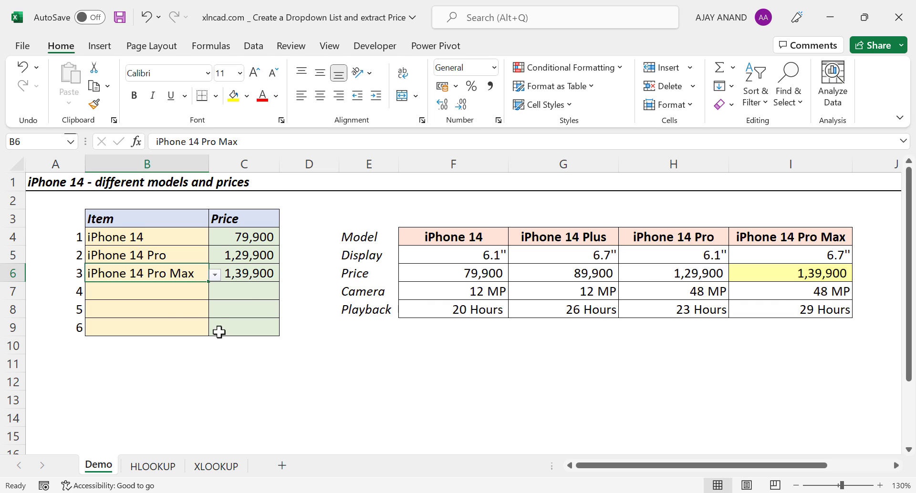
Set item B8 to iPhone 14 from its dropdown, then go to the HLOOKUP sheet
{"action": "left_click", "coordinate": [190, 310]}
{"action": "left_click", "coordinate": [214, 312]}
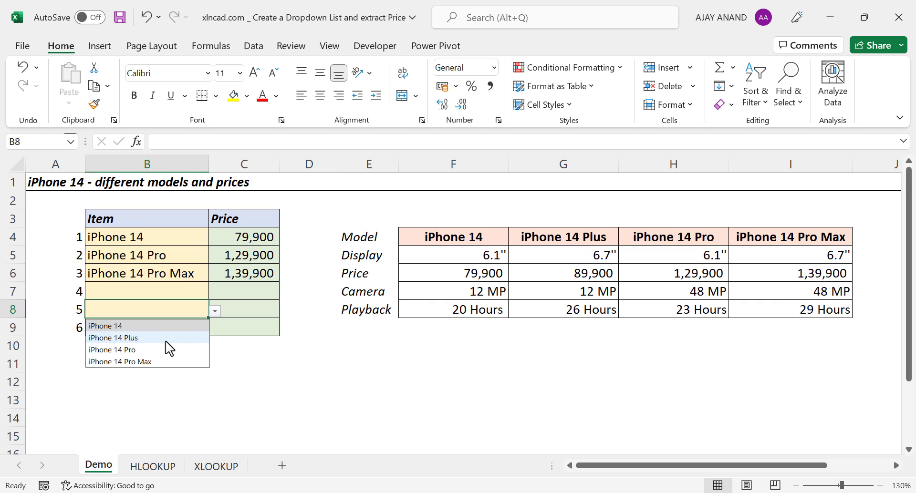
{"action": "left_click", "coordinate": [163, 339]}
{"action": "left_click", "coordinate": [215, 312]}
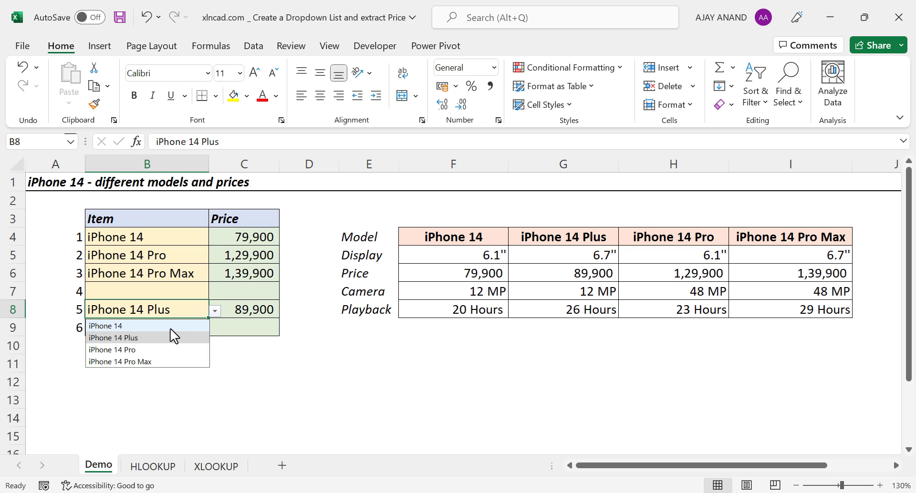
{"action": "left_click", "coordinate": [174, 326]}
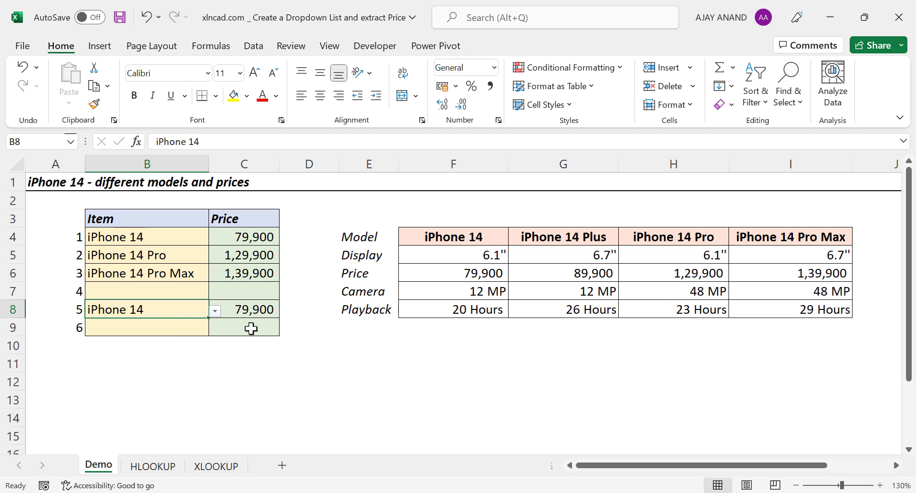
{"action": "left_click", "coordinate": [152, 466]}
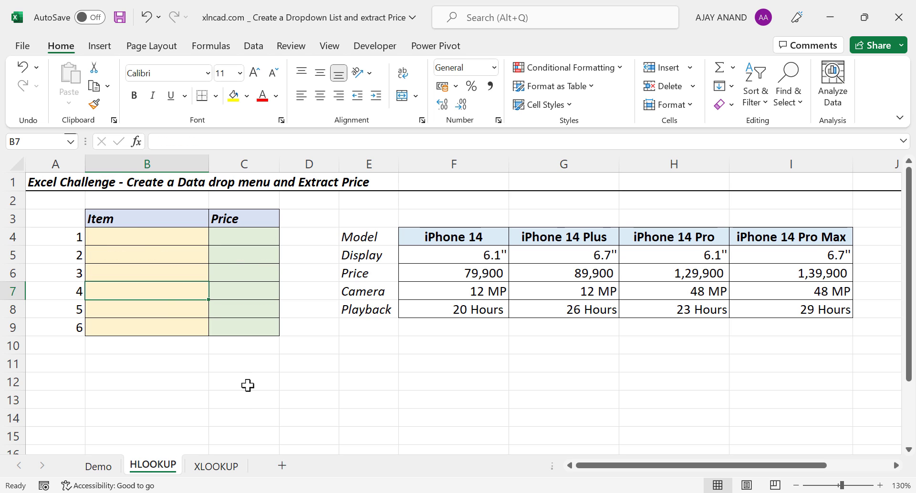
Give B4:B9 a List data validation sourced from the model names in $F$4:$I$4
{"action": "left_click", "coordinate": [166, 246]}
{"action": "left_click", "coordinate": [165, 287]}
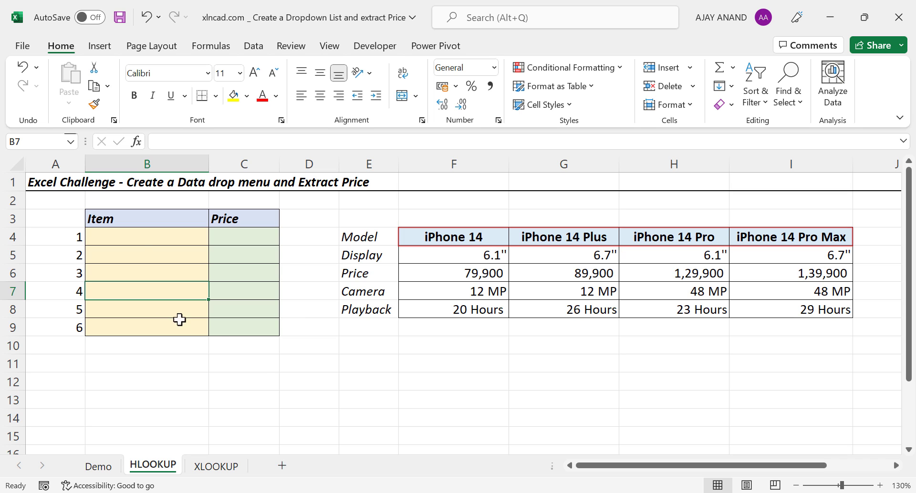
{"action": "left_click_drag", "start_coordinate": [143, 242], "coordinate": [144, 322]}
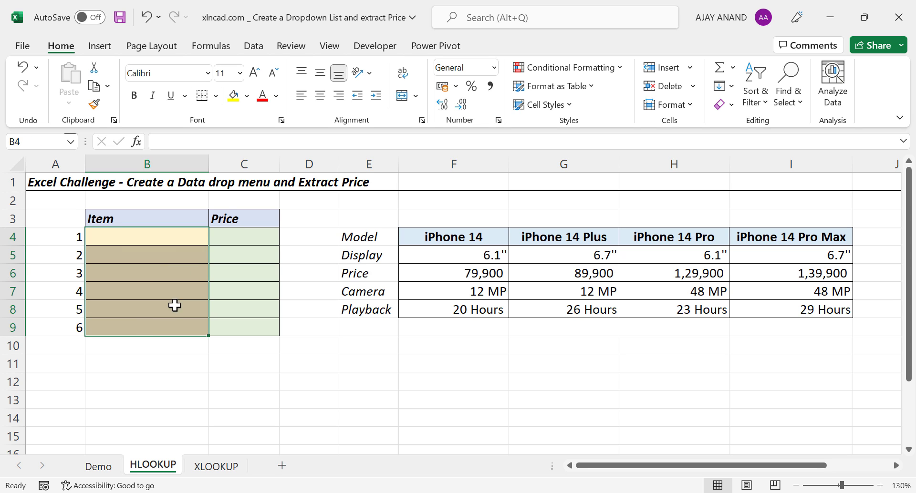
{"action": "left_click", "coordinate": [256, 52]}
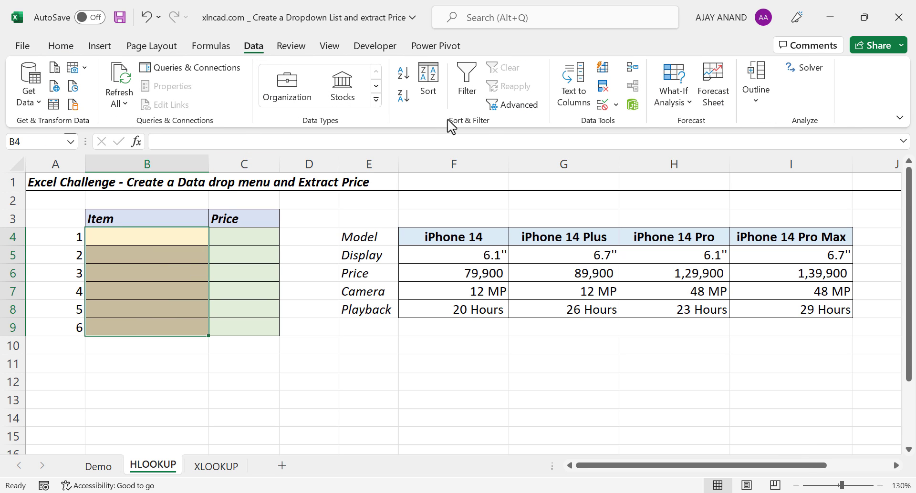
{"action": "left_click", "coordinate": [602, 104]}
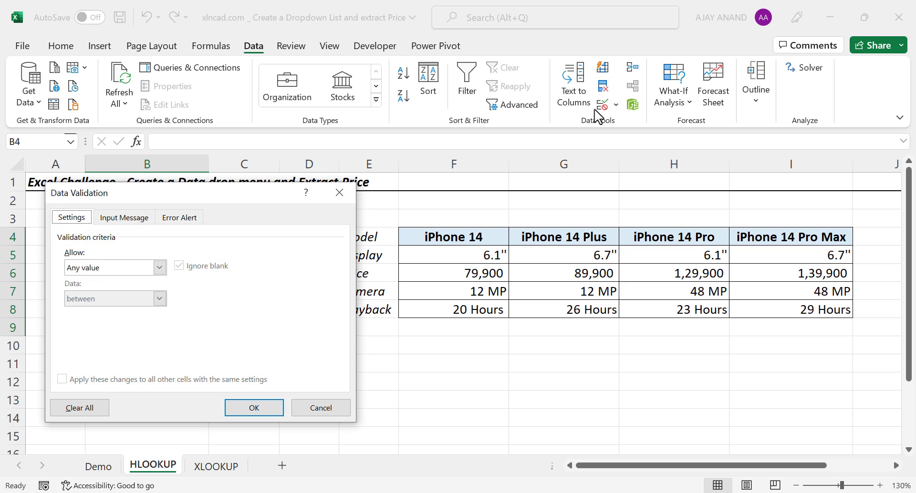
{"action": "left_click", "coordinate": [159, 268]}
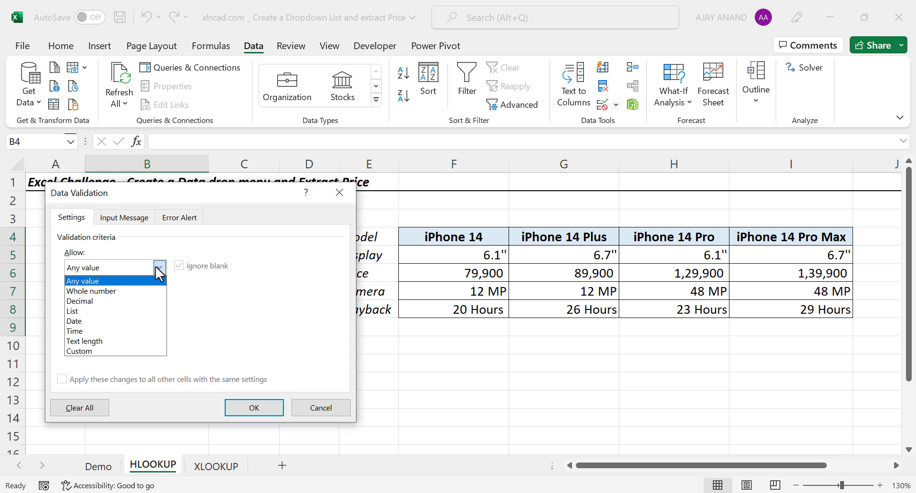
{"action": "left_click", "coordinate": [121, 311]}
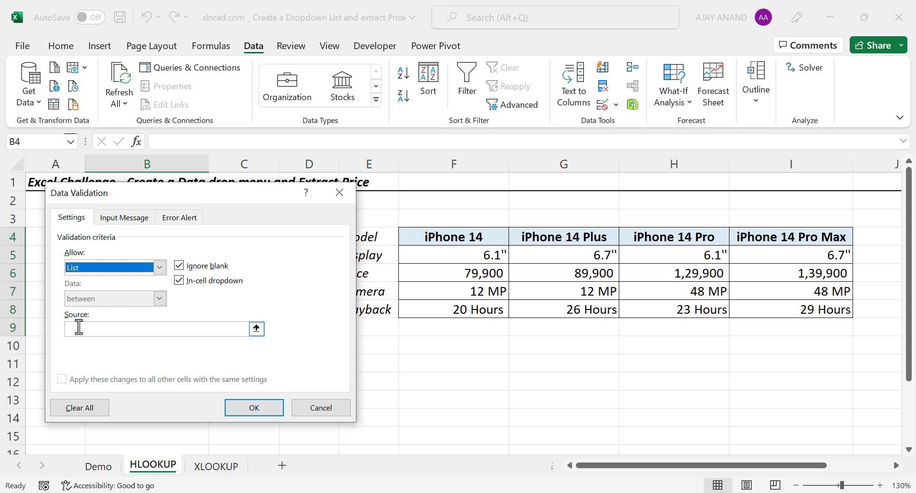
{"action": "left_click", "coordinate": [79, 327]}
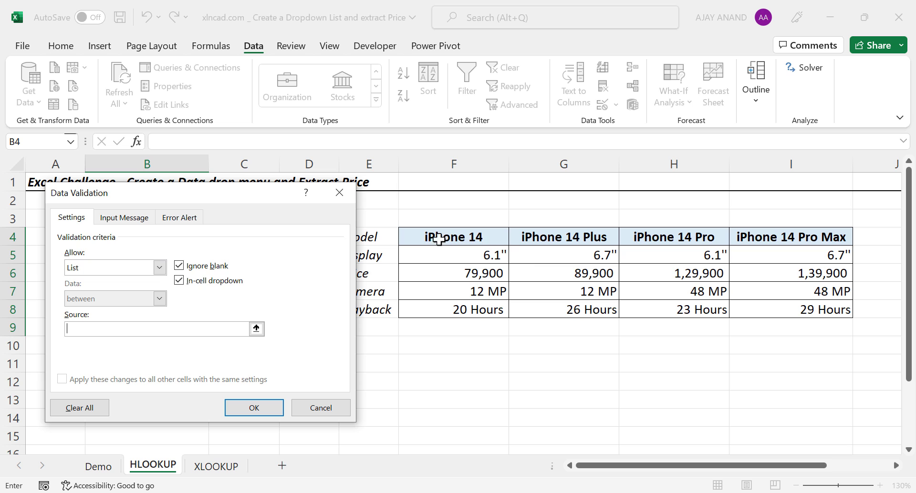
{"action": "left_click_drag", "start_coordinate": [432, 237], "coordinate": [760, 241]}
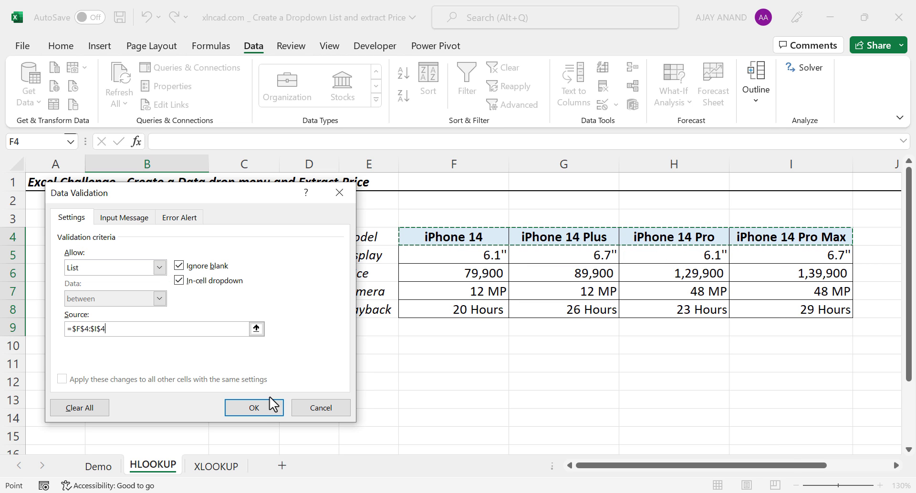
{"action": "left_click", "coordinate": [261, 410]}
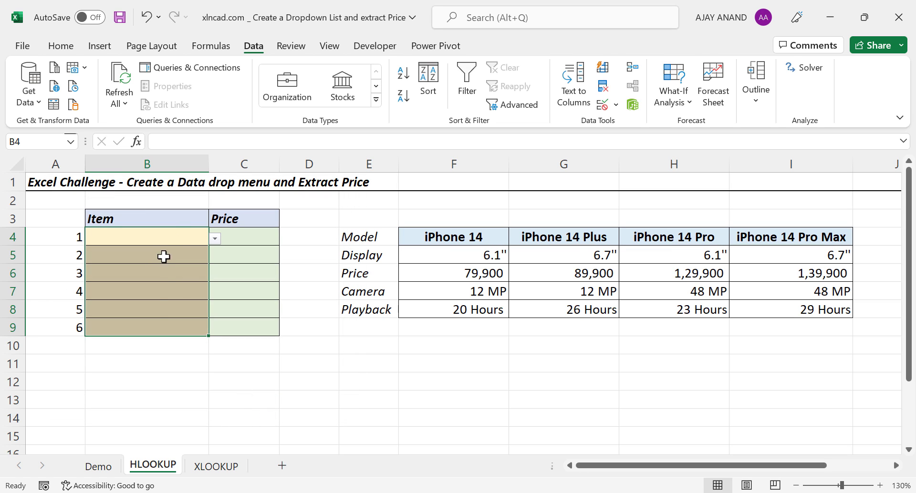
Pick iPhone 14 Plus for item B4 and iPhone 14 Pro for item B5
{"action": "left_click", "coordinate": [215, 241]}
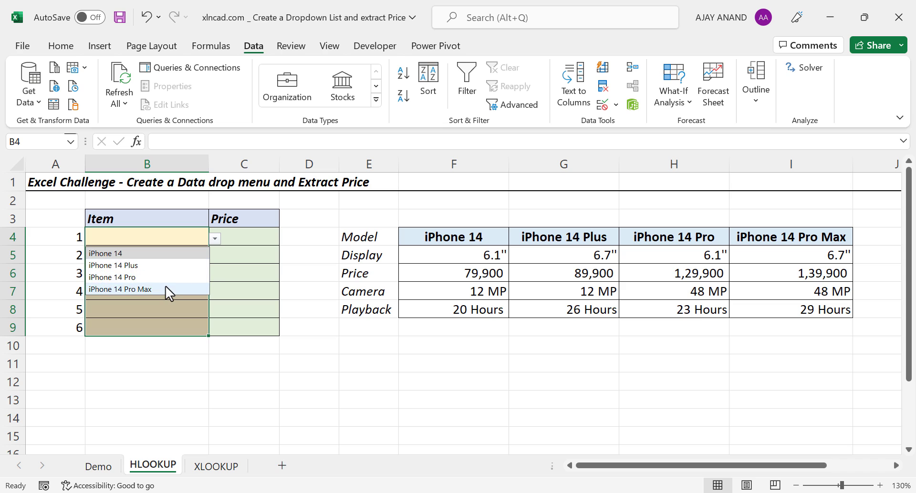
{"action": "left_click", "coordinate": [151, 268]}
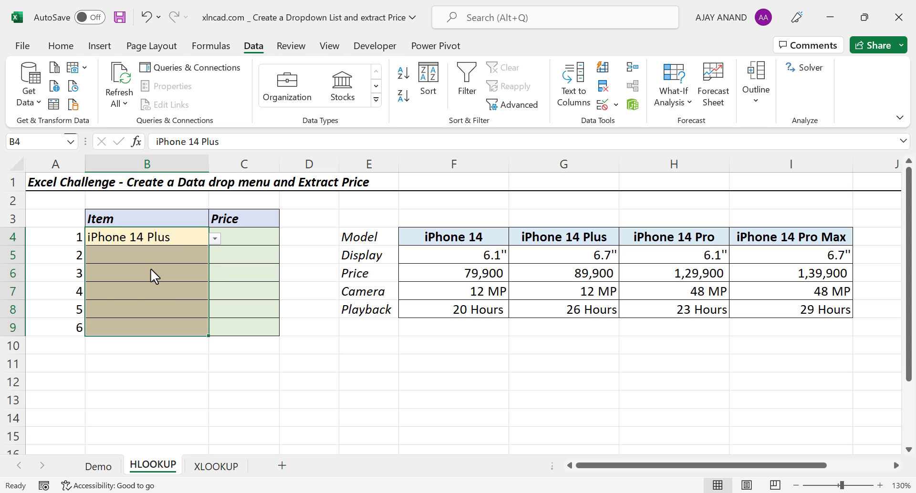
{"action": "left_click", "coordinate": [180, 257]}
{"action": "left_click", "coordinate": [215, 257]}
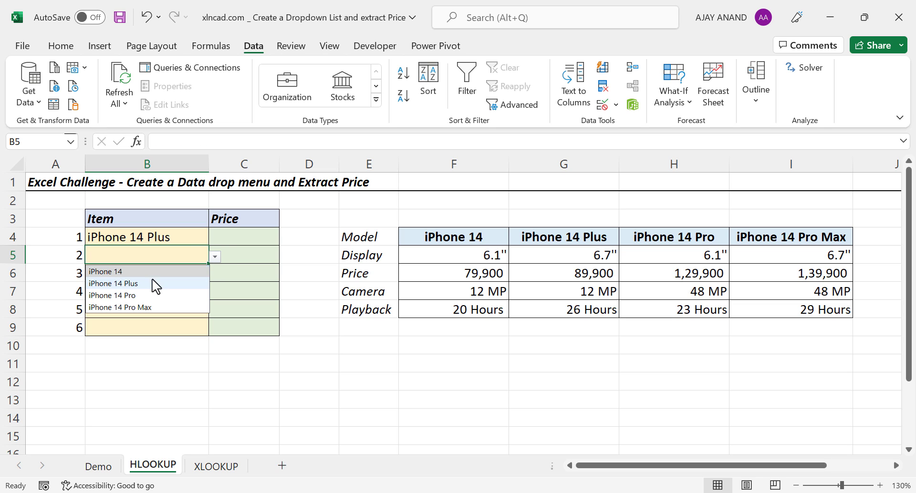
{"action": "left_click", "coordinate": [127, 295]}
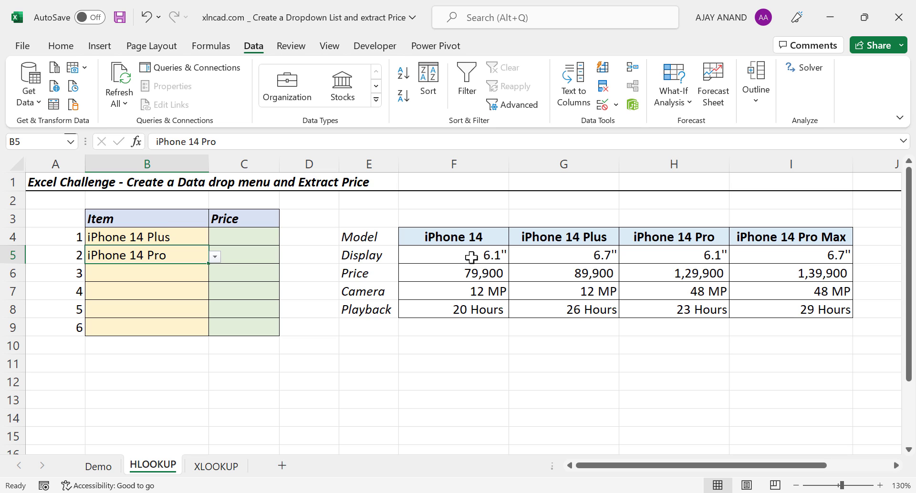
Step through the iPhone 14 and iPhone 14 Plus specification values in the model table
{"action": "left_click", "coordinate": [471, 258]}
{"action": "left_click", "coordinate": [473, 274]}
{"action": "left_click", "coordinate": [475, 292]}
{"action": "left_click", "coordinate": [476, 310]}
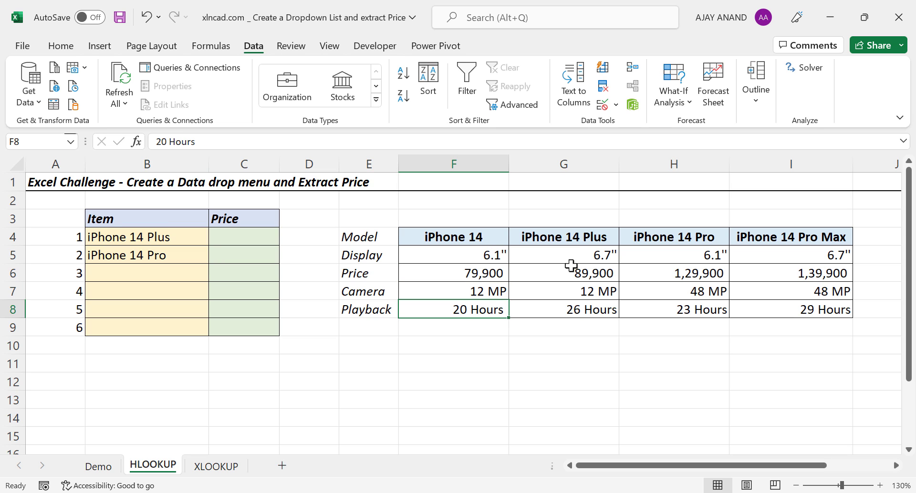
{"action": "left_click", "coordinate": [592, 240]}
{"action": "left_click", "coordinate": [589, 256]}
{"action": "left_click", "coordinate": [587, 274]}
{"action": "left_click", "coordinate": [586, 292]}
{"action": "left_click", "coordinate": [582, 309]}
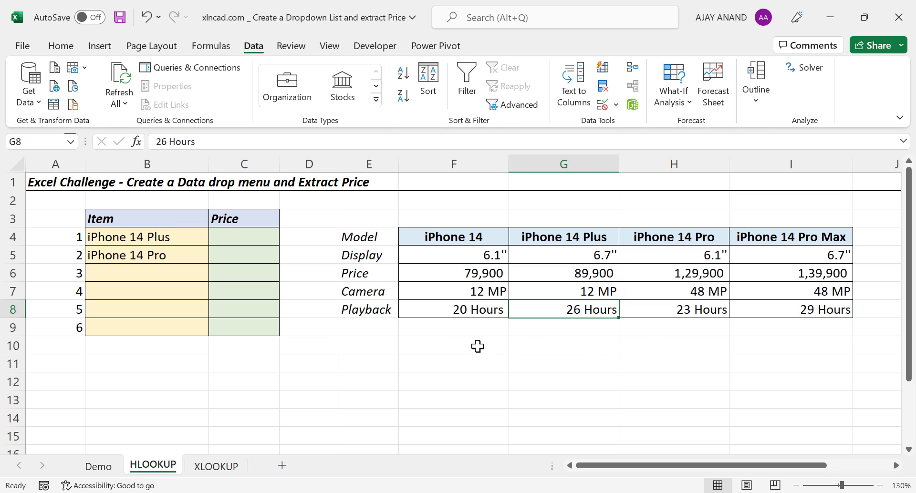
Inspect the iPhone 14 Pro display, price and camera values
{"action": "mouse_move", "coordinate": [478, 346]}
{"action": "left_mouse_down"}
{"action": "mouse_move", "coordinate": [551, 363]}
{"action": "mouse_move", "coordinate": [734, 363]}
{"action": "left_mouse_up"}
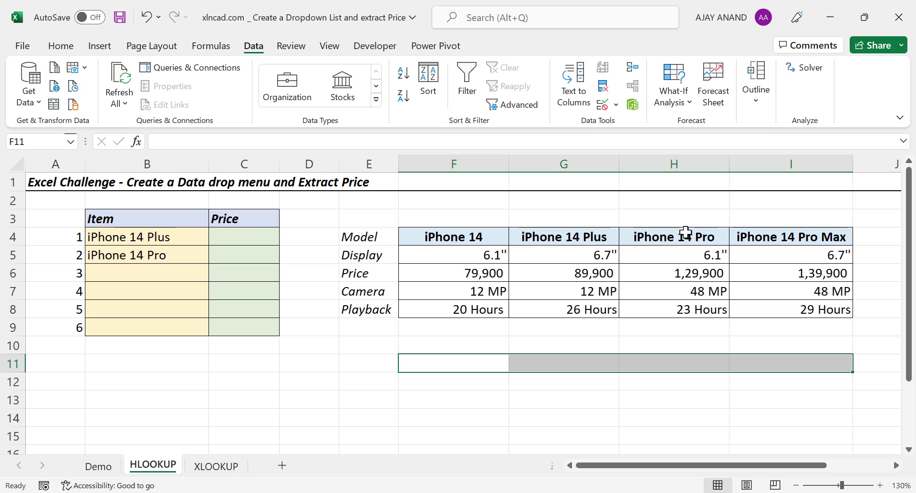
{"action": "left_click", "coordinate": [685, 258]}
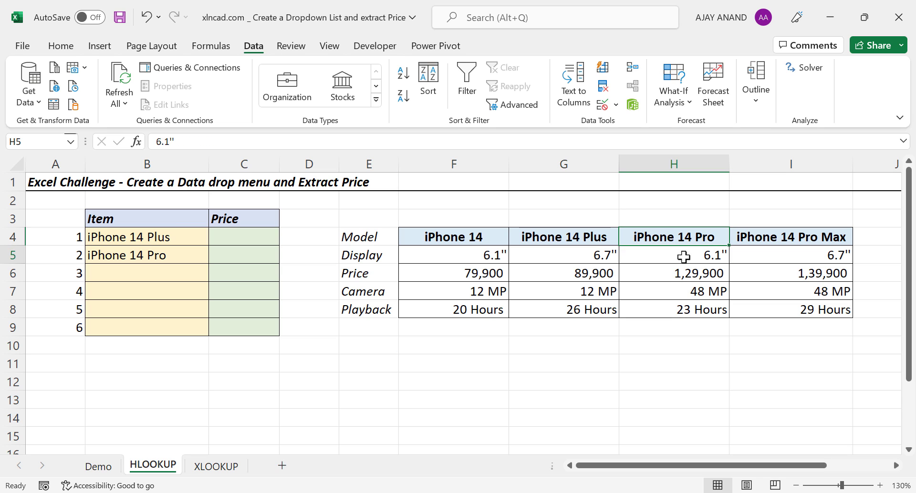
{"action": "left_click", "coordinate": [681, 273]}
{"action": "left_click", "coordinate": [677, 292]}
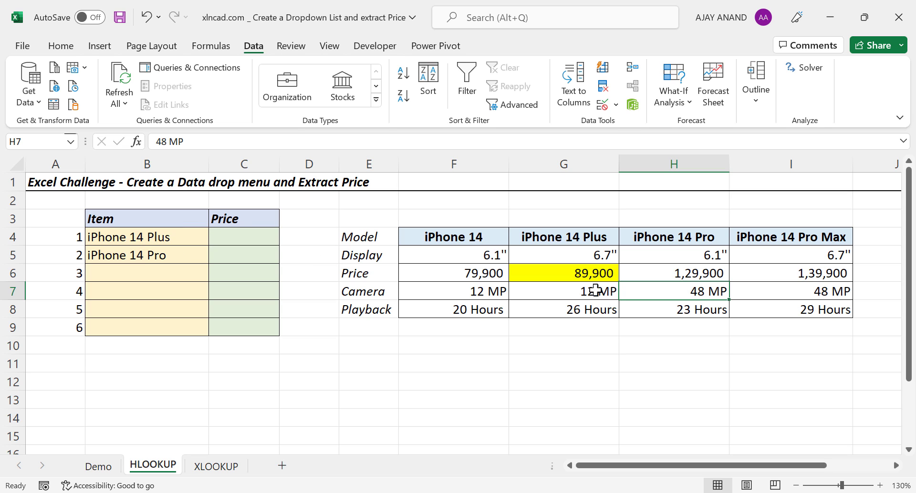
Enter =HLOOKUP(B4,$F$4:$I$8,3,FALSE) in C4, returning 89900 for iPhone 14 Plus
{"action": "left_click", "coordinate": [236, 237]}
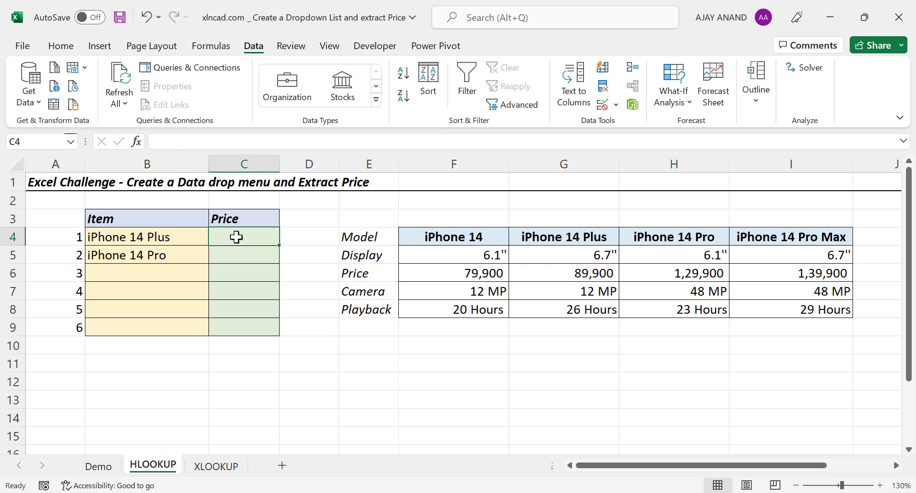
{"action": "left_click", "coordinate": [182, 145]}
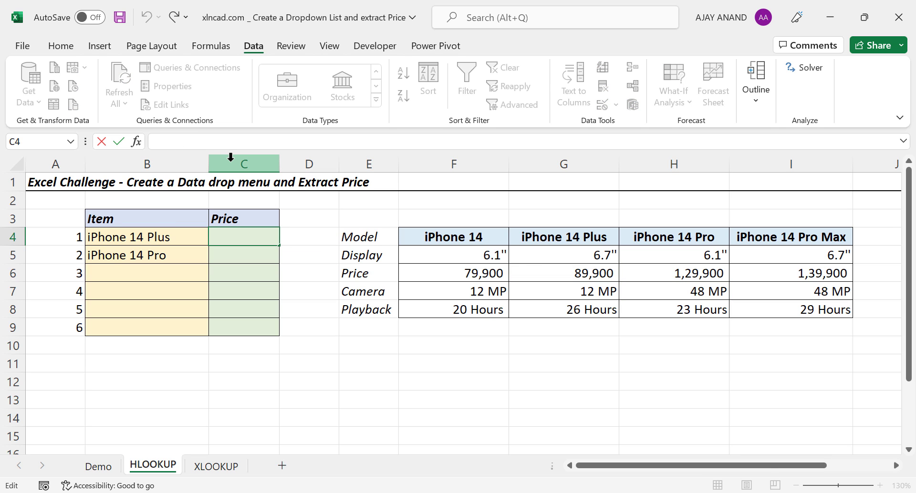
{"action": "type", "text": "=HL"}
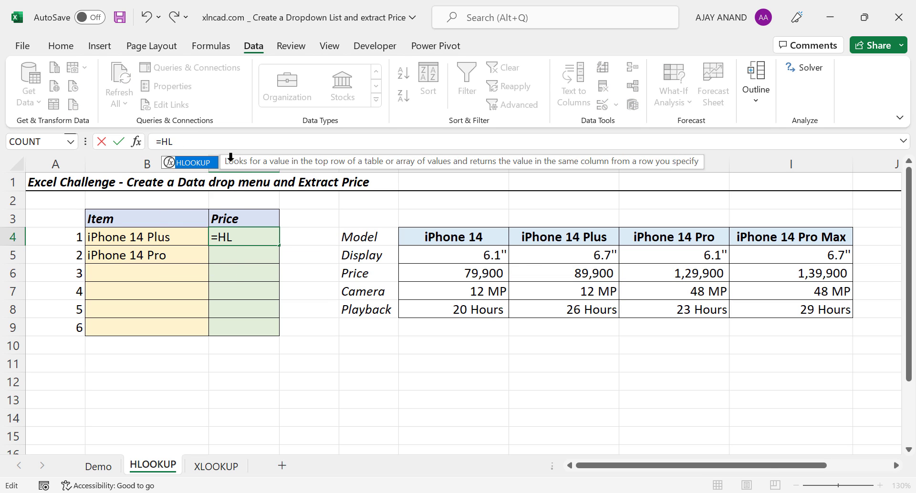
{"action": "type", "text": "OOKUP"}
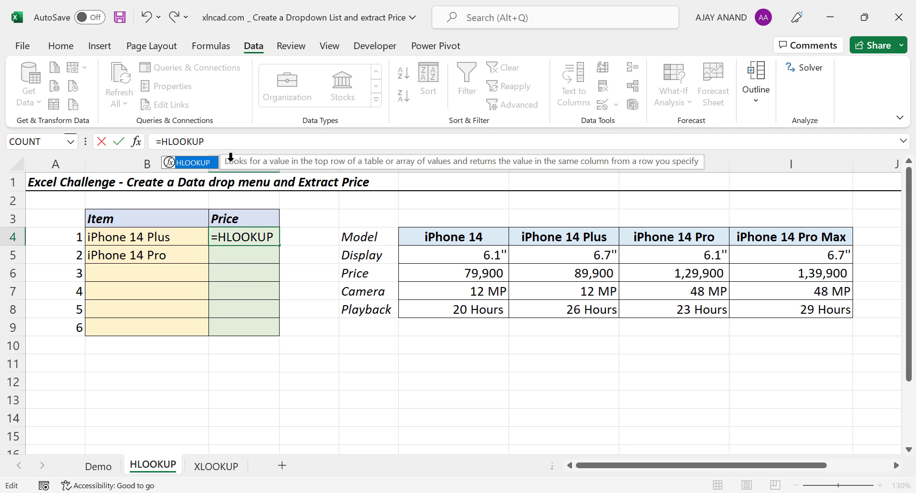
{"action": "type", "text": "("}
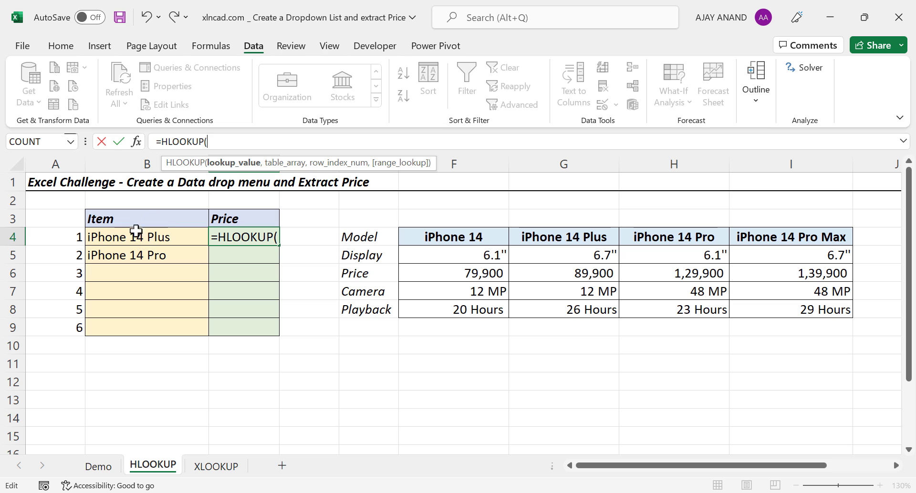
{"action": "left_click", "coordinate": [179, 237]}
{"action": "type", "text": ","}
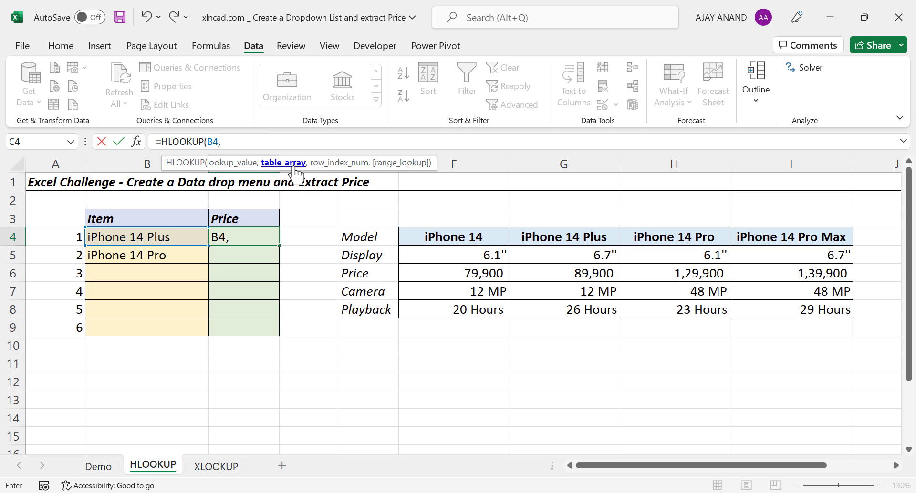
{"action": "left_click_drag", "start_coordinate": [441, 237], "coordinate": [763, 306]}
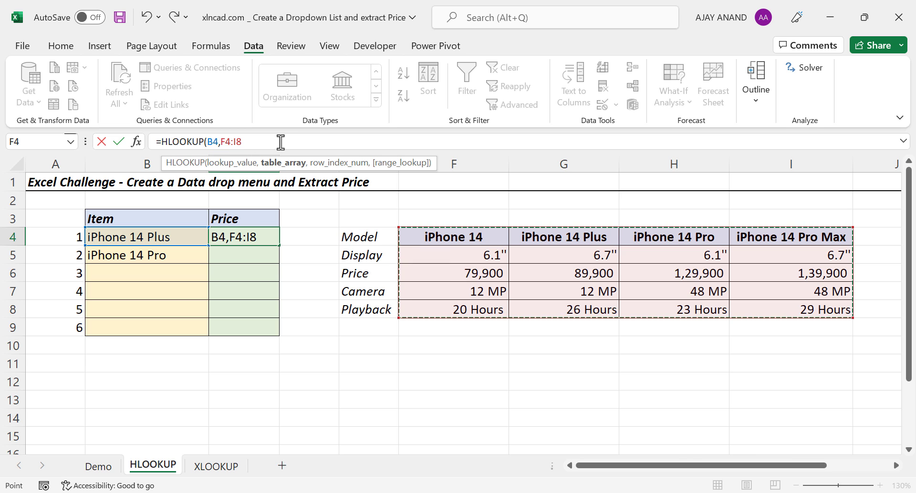
{"action": "key", "text": "F4"}
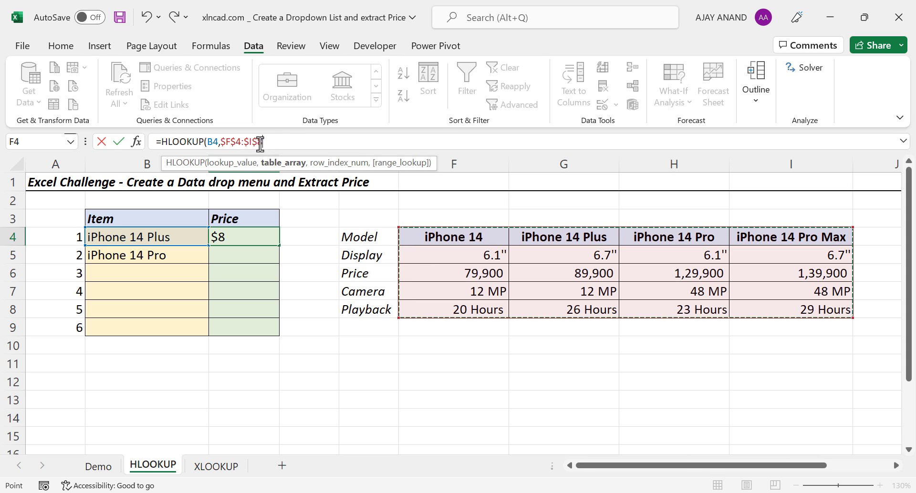
{"action": "type", "text": ",3"}
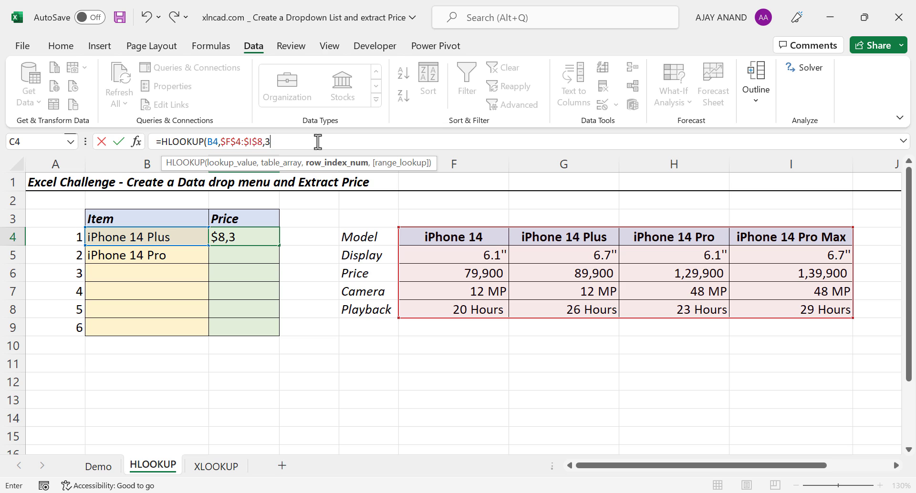
{"action": "type", "text": ","}
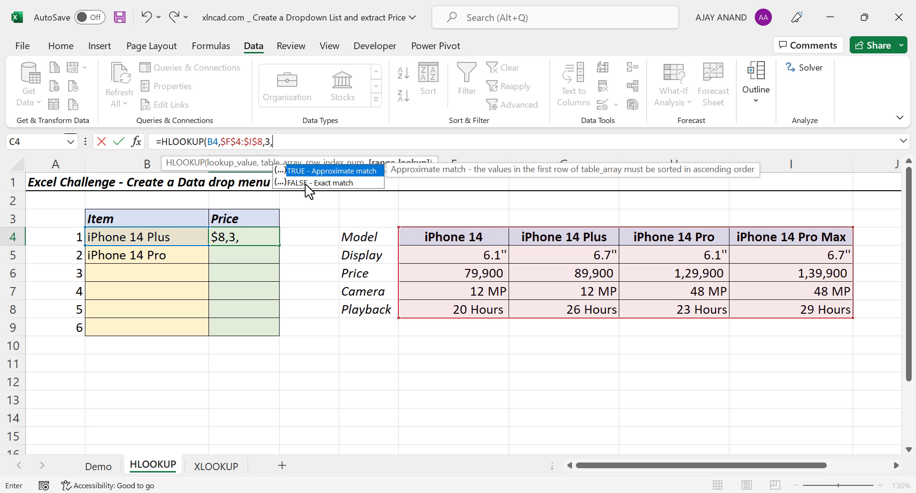
{"action": "double_click", "coordinate": [319, 183]}
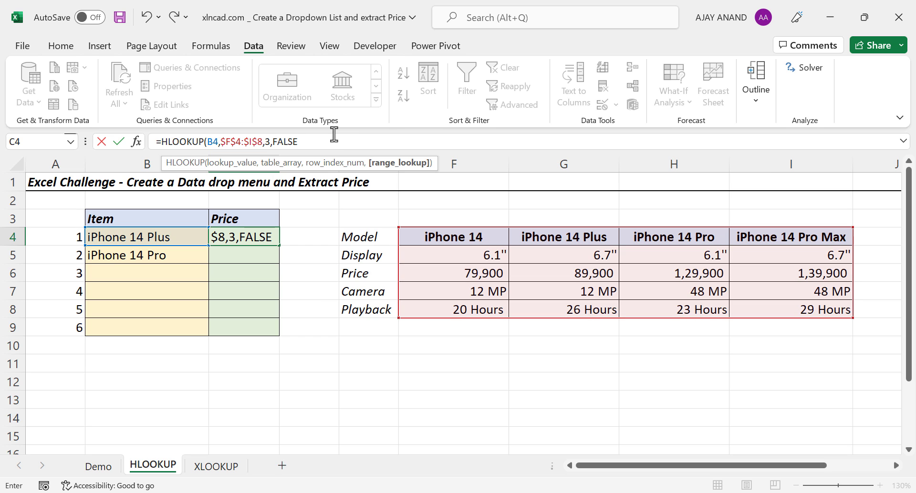
{"action": "type", "text": ")"}
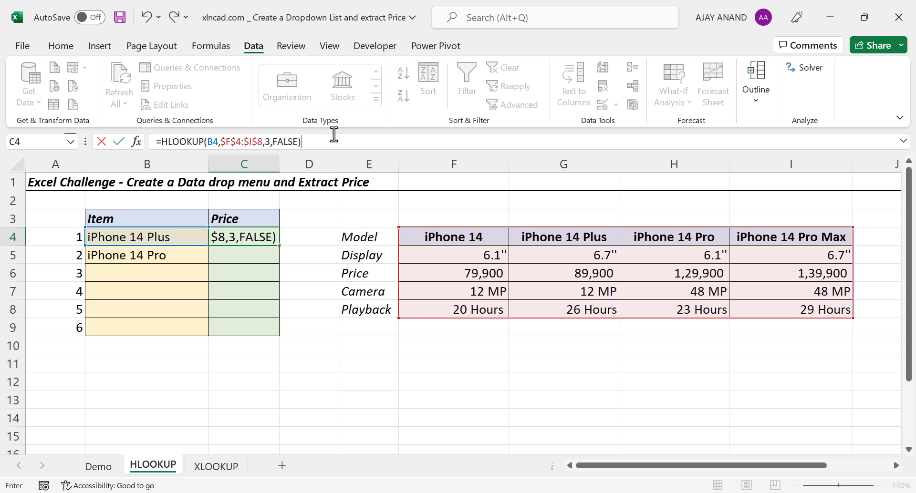
{"action": "key", "text": "Return"}
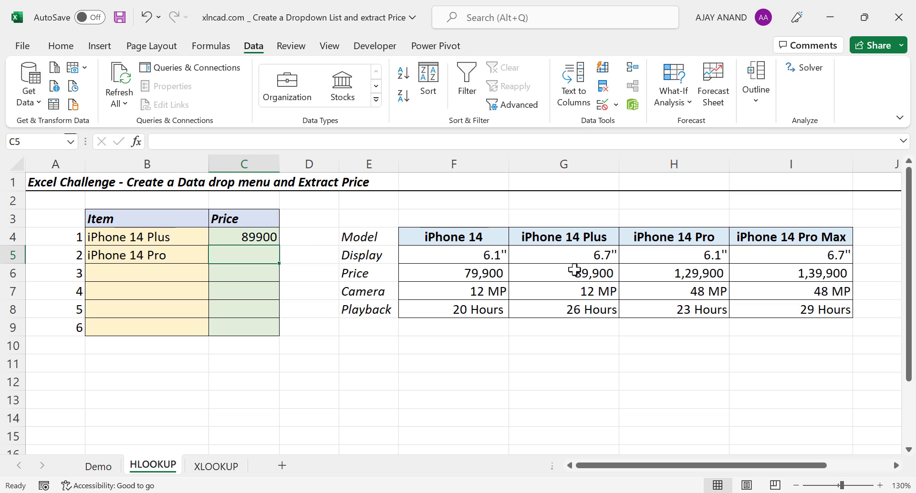
Change item 1 in B4 to iPhone 14
{"action": "left_click", "coordinate": [172, 237]}
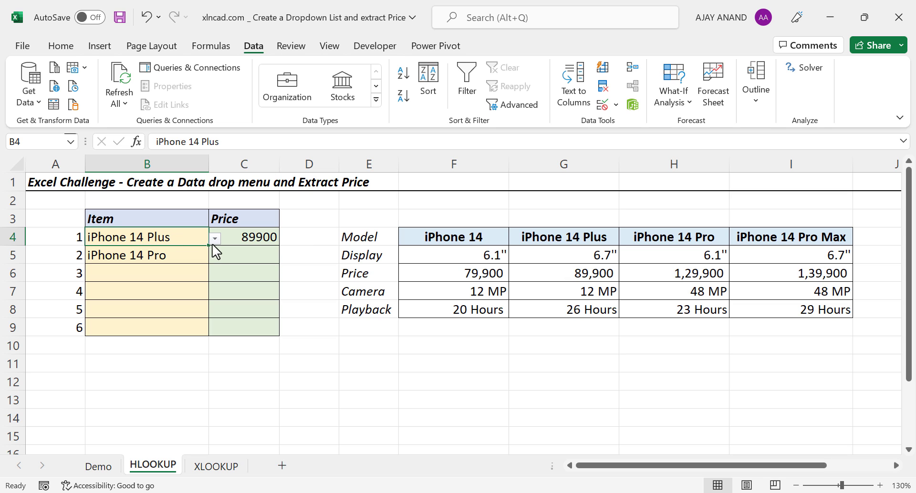
{"action": "left_click", "coordinate": [215, 238]}
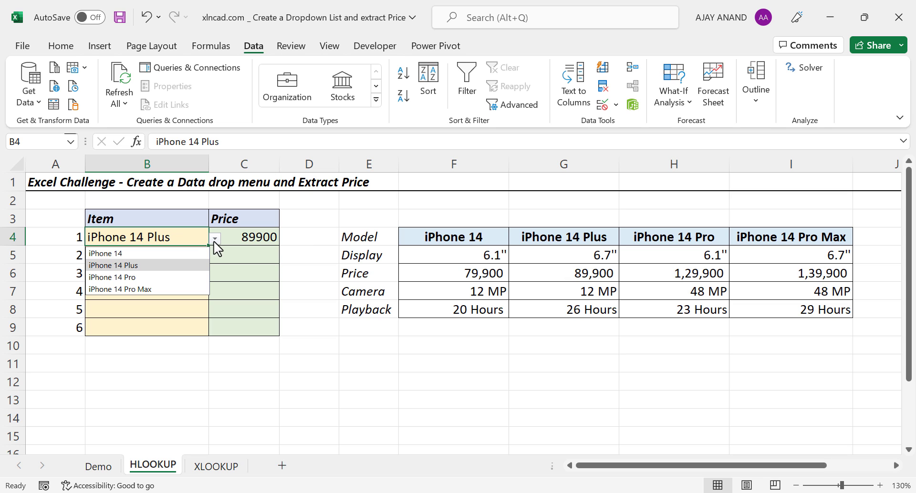
{"action": "left_click", "coordinate": [154, 253]}
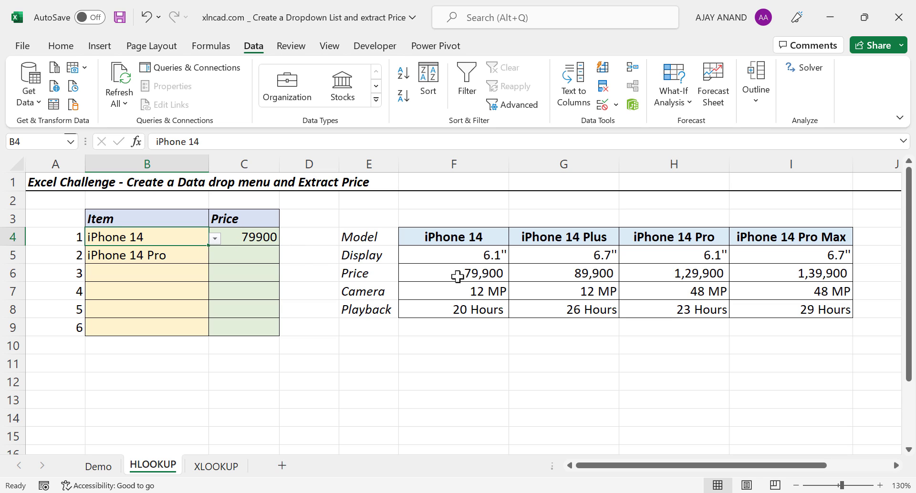
Fill the C4 price formula down through C9, leaving #N/A for blank items
{"action": "left_click", "coordinate": [247, 239]}
{"action": "left_click_drag", "start_coordinate": [280, 246], "coordinate": [279, 257]}
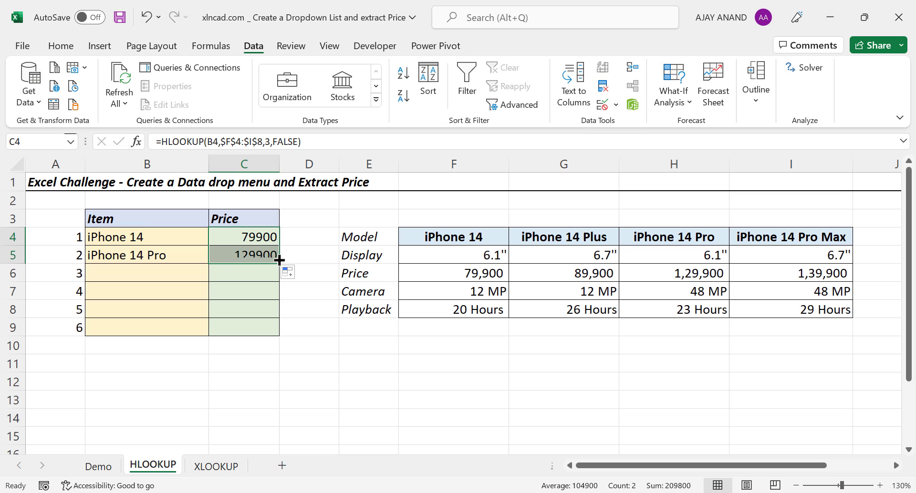
{"action": "left_click", "coordinate": [171, 257]}
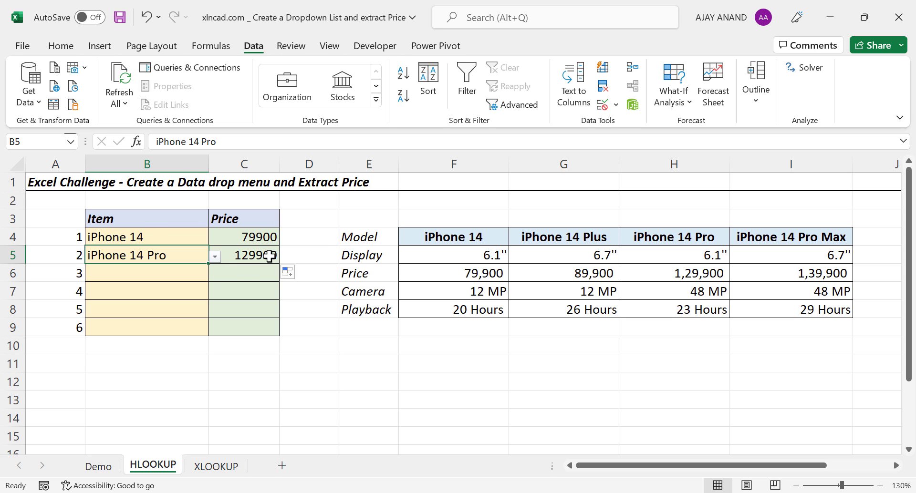
{"action": "left_click", "coordinate": [270, 256]}
{"action": "left_click_drag", "start_coordinate": [280, 265], "coordinate": [277, 331]}
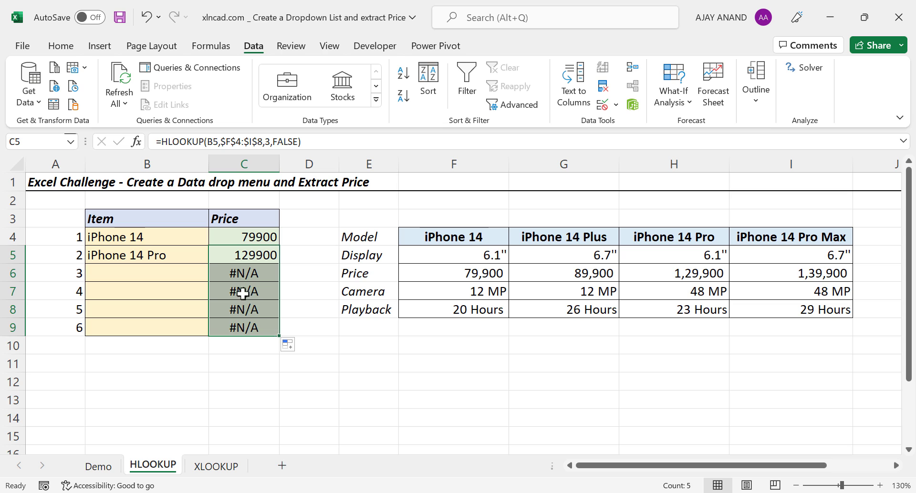
{"action": "left_click", "coordinate": [256, 276]}
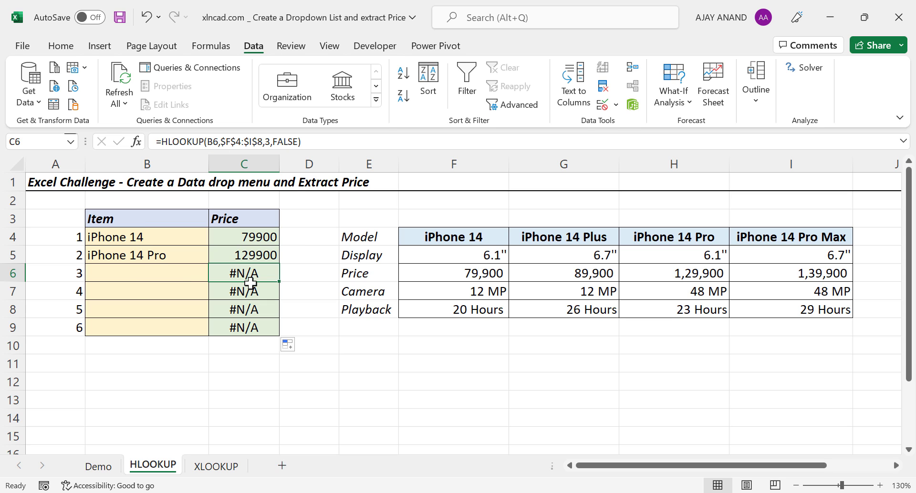
Set item 3 in B6 to iPhone 14, returning 79900
{"action": "left_click", "coordinate": [173, 273]}
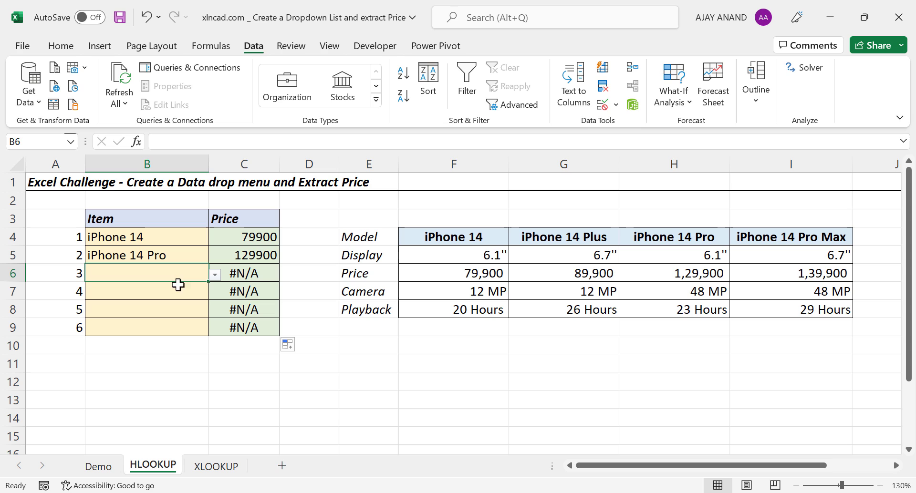
{"action": "left_click", "coordinate": [215, 276]}
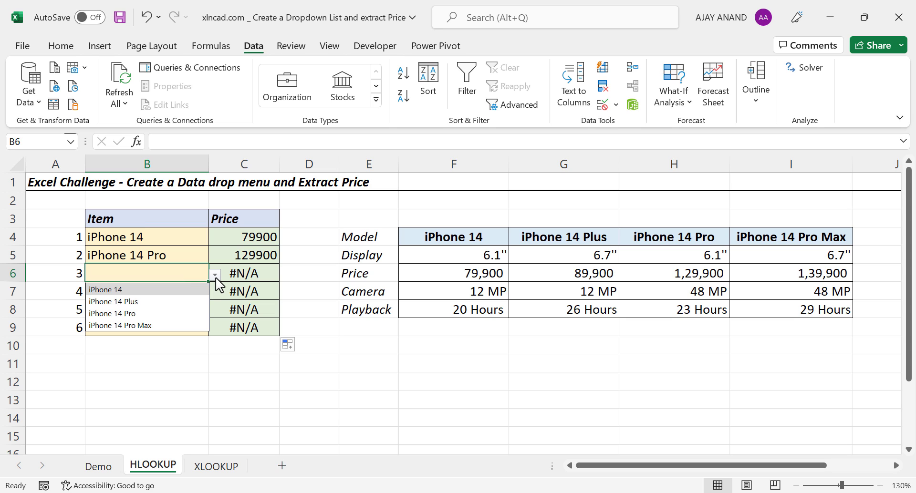
{"action": "left_click", "coordinate": [147, 313]}
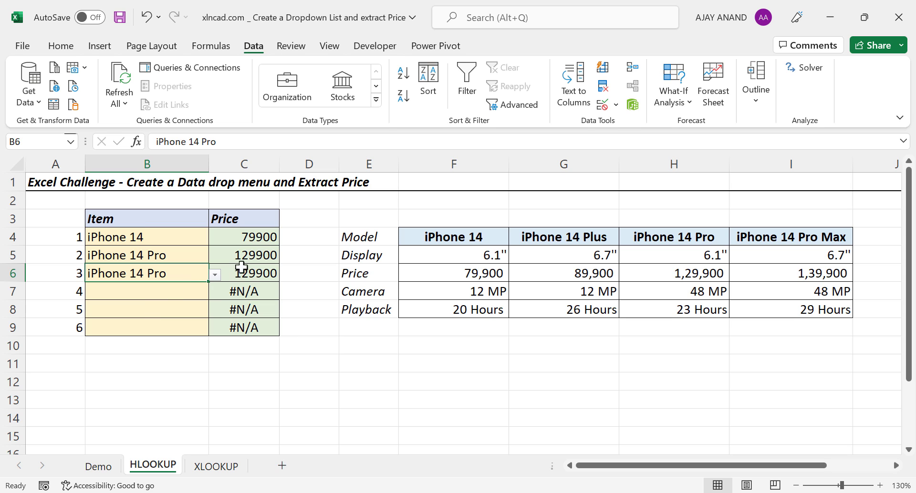
{"action": "left_click", "coordinate": [215, 276]}
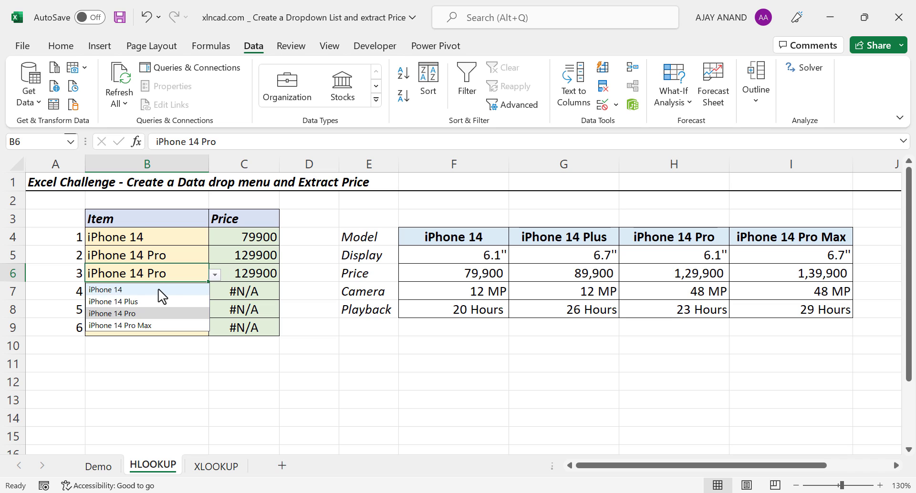
{"action": "left_click", "coordinate": [158, 290]}
{"action": "left_click", "coordinate": [248, 237]}
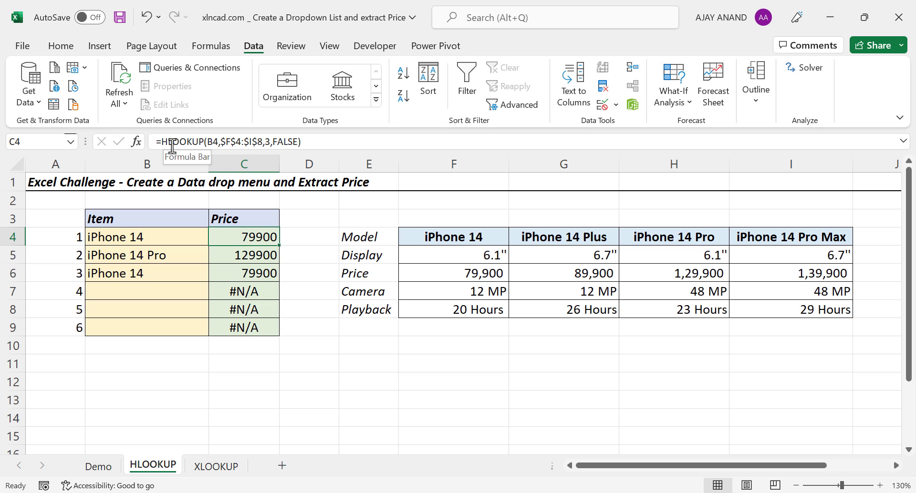
Wrap the C4 price lookup in IFERROR with a blank "" fallback and fill it to C9
{"action": "left_click", "coordinate": [165, 143]}
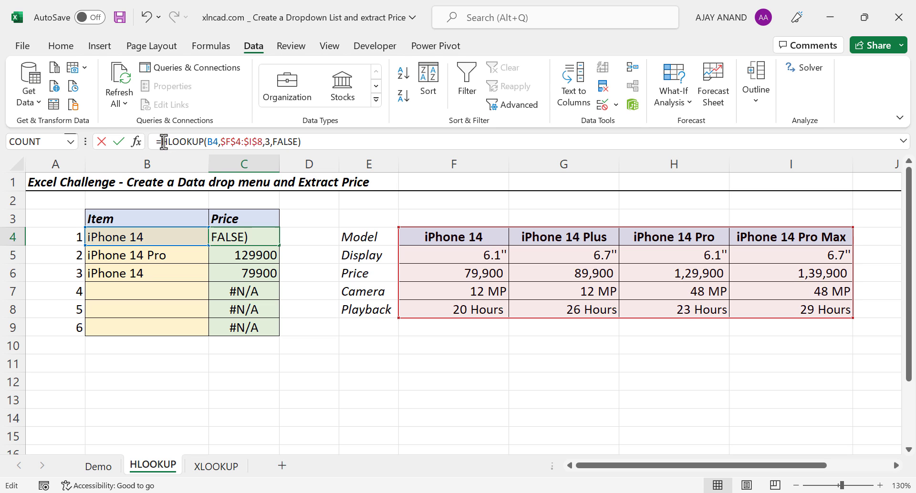
{"action": "type", "text": "IF"}
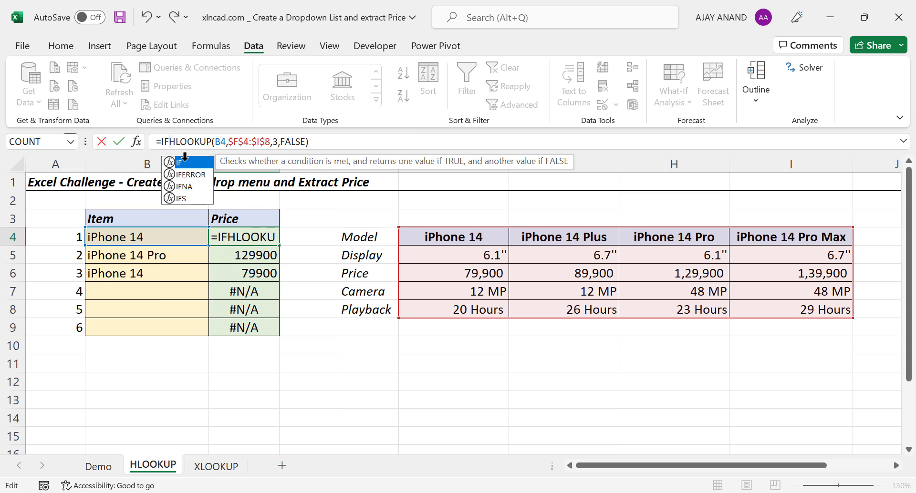
{"action": "type", "text": "E"}
{"action": "double_click", "coordinate": [200, 162]}
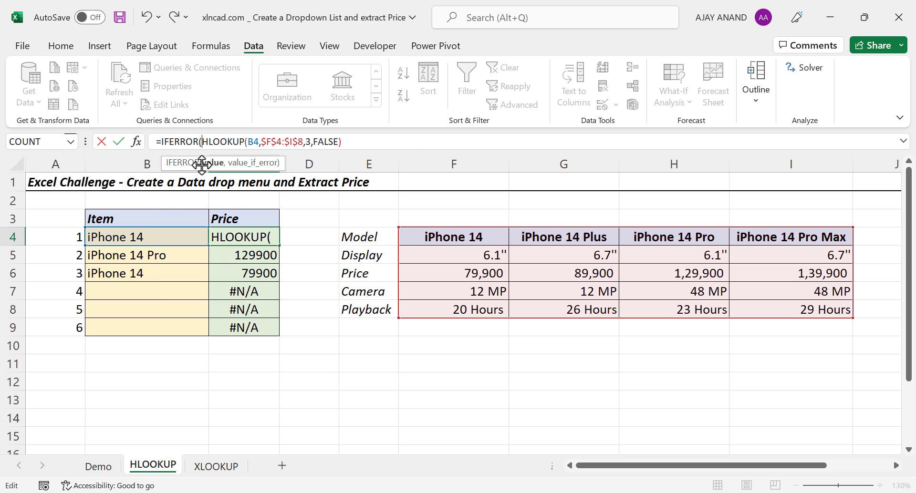
{"action": "left_click", "coordinate": [360, 141]}
{"action": "type", "text": ",\"\""}
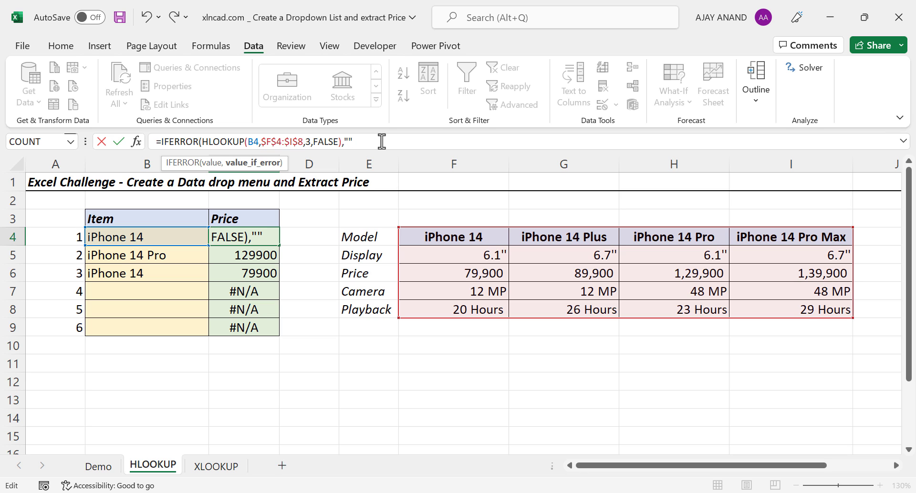
{"action": "type", "text": ")"}
{"action": "key", "text": "Return"}
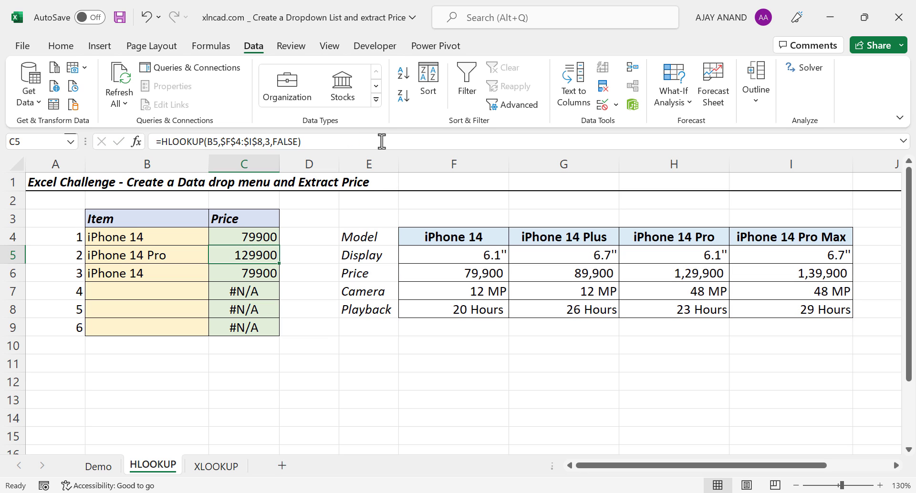
{"action": "left_click", "coordinate": [273, 240]}
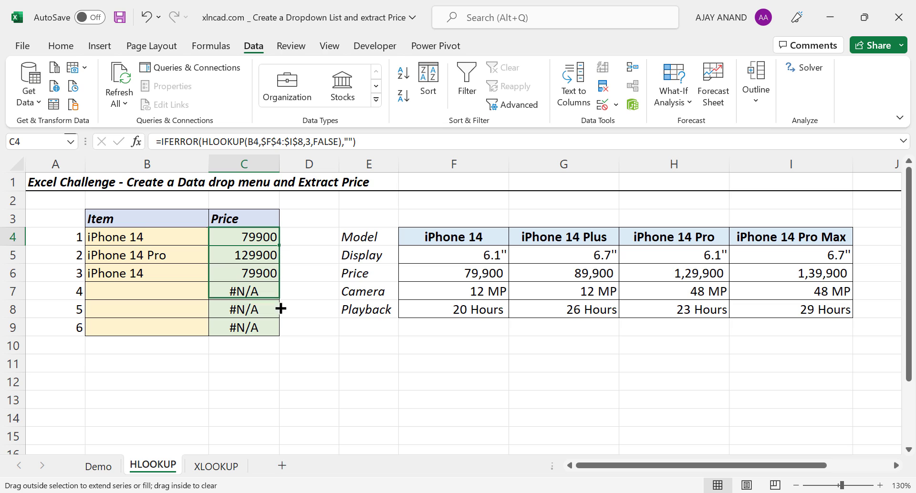
{"action": "left_click_drag", "start_coordinate": [277, 244], "coordinate": [279, 333]}
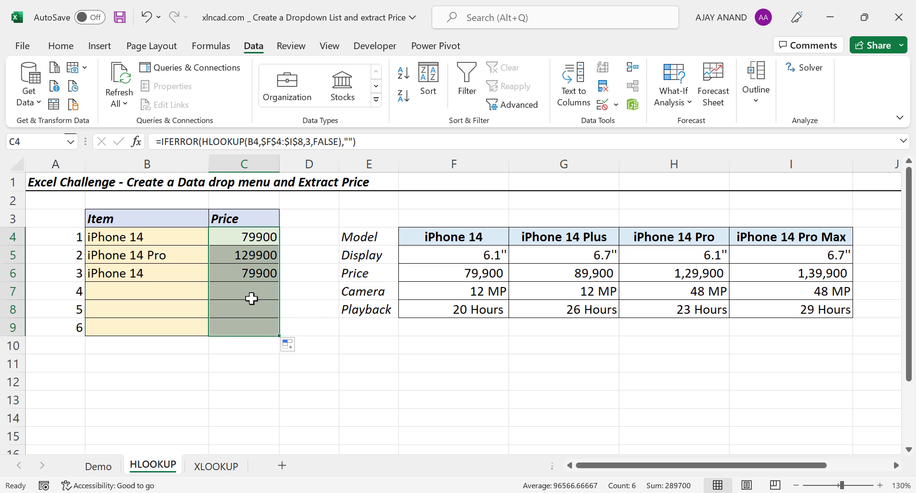
{"action": "left_click", "coordinate": [222, 295]}
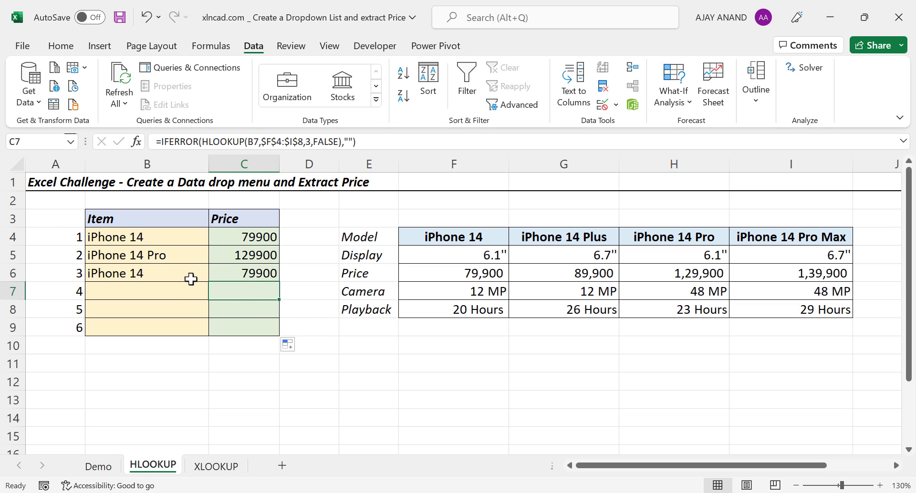
Set item 4 in B7 to iPhone 14 Plus, then select prices C4:C9
{"action": "left_click", "coordinate": [176, 292]}
{"action": "left_click", "coordinate": [212, 295]}
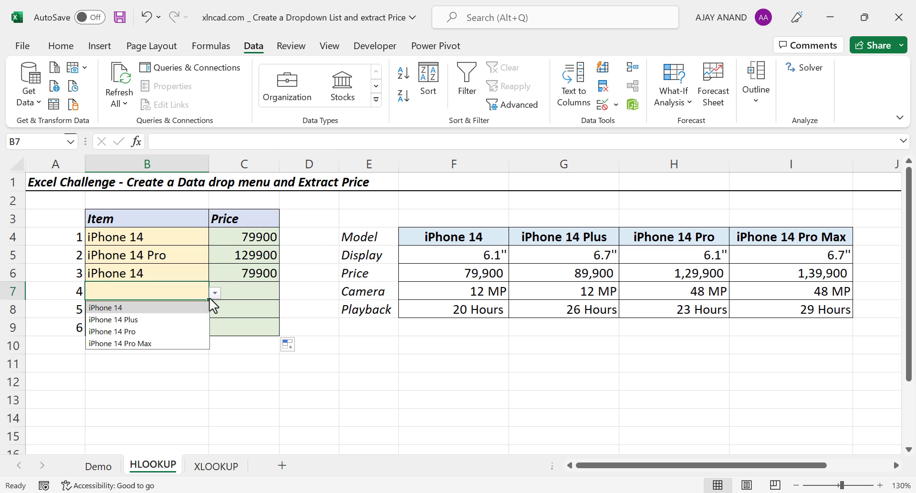
{"action": "left_click", "coordinate": [131, 320]}
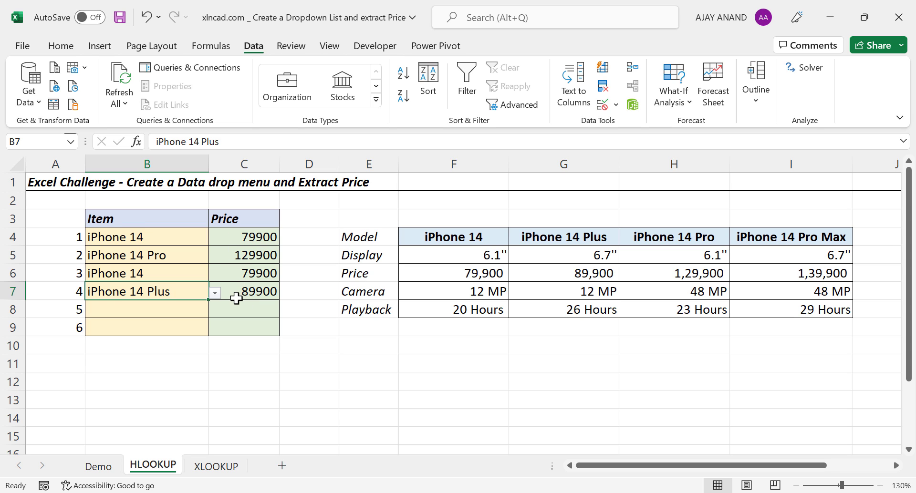
{"action": "left_click_drag", "start_coordinate": [248, 237], "coordinate": [251, 331]}
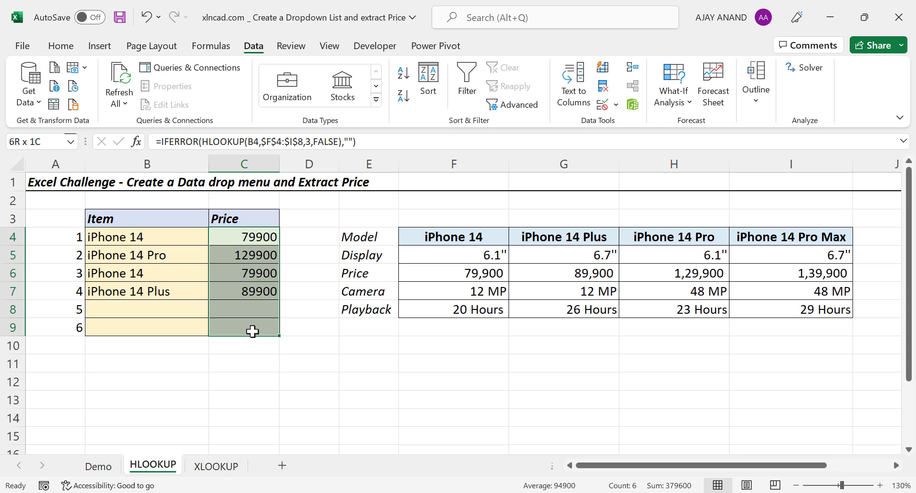
Format C4:C9 as Number with a 1000 separator and 0 decimal places
{"action": "right_click", "coordinate": [264, 284]}
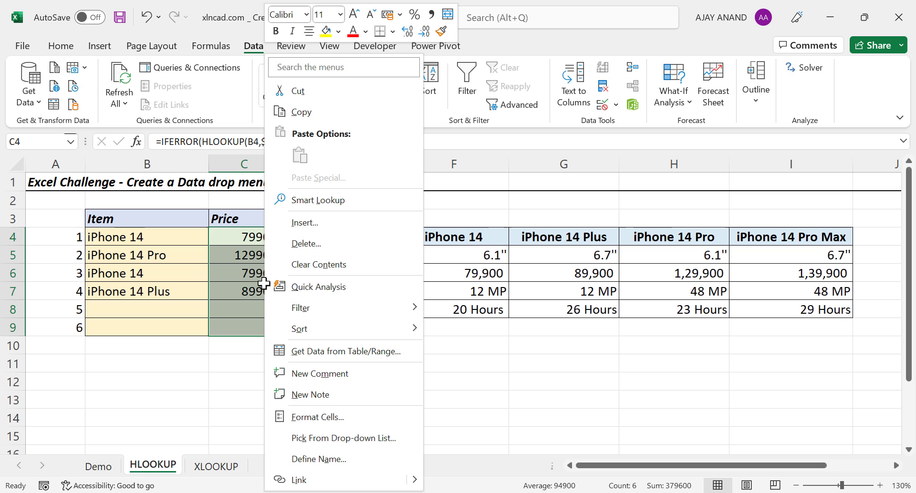
{"action": "left_click", "coordinate": [318, 417]}
{"action": "left_click", "coordinate": [183, 200]}
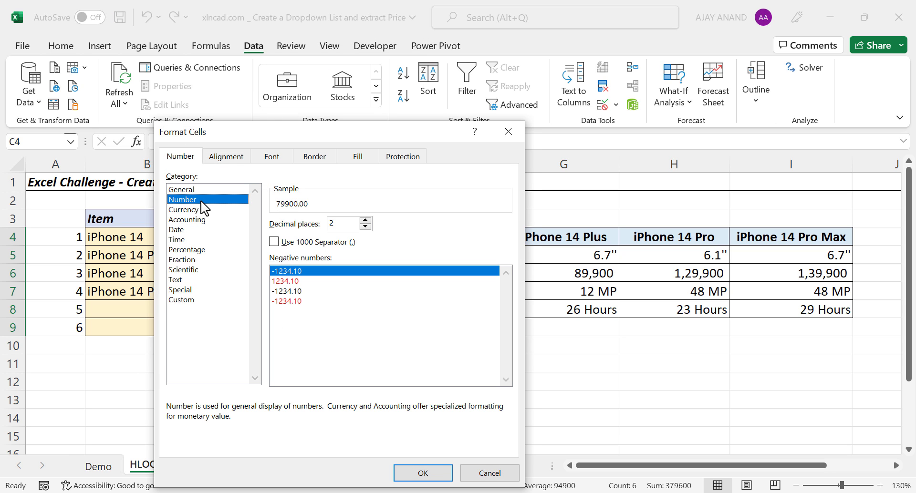
{"action": "left_click", "coordinate": [278, 244]}
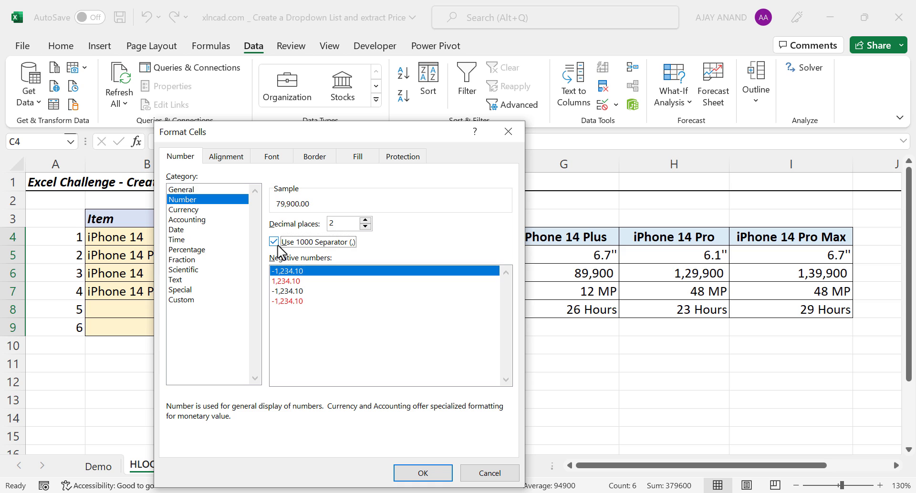
{"action": "double_click", "coordinate": [366, 227]}
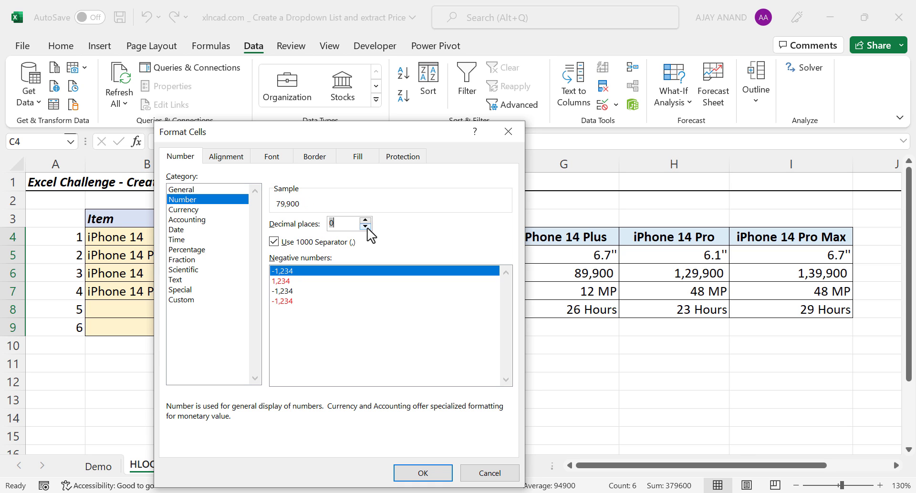
{"action": "left_click", "coordinate": [422, 473]}
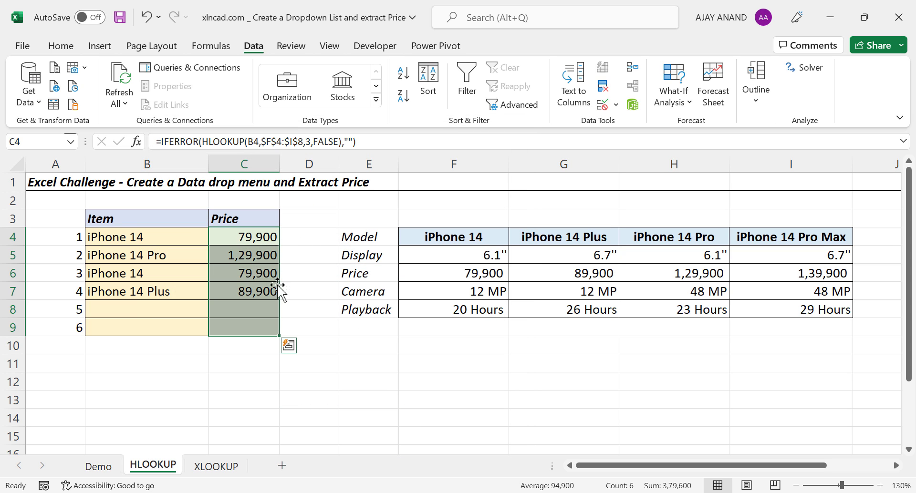
{"action": "left_click", "coordinate": [255, 277]}
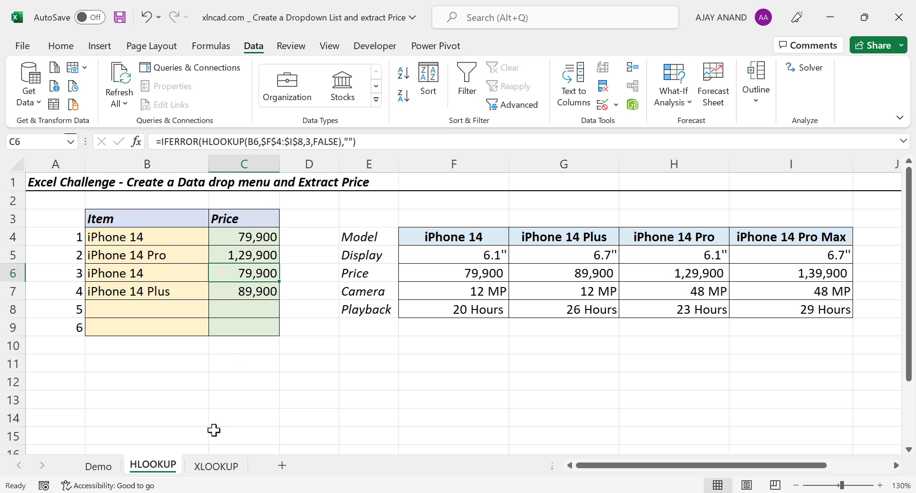
On the XLOOKUP sheet, check the B4 and B7 item dropdowns without changing them
{"action": "left_click", "coordinate": [208, 466]}
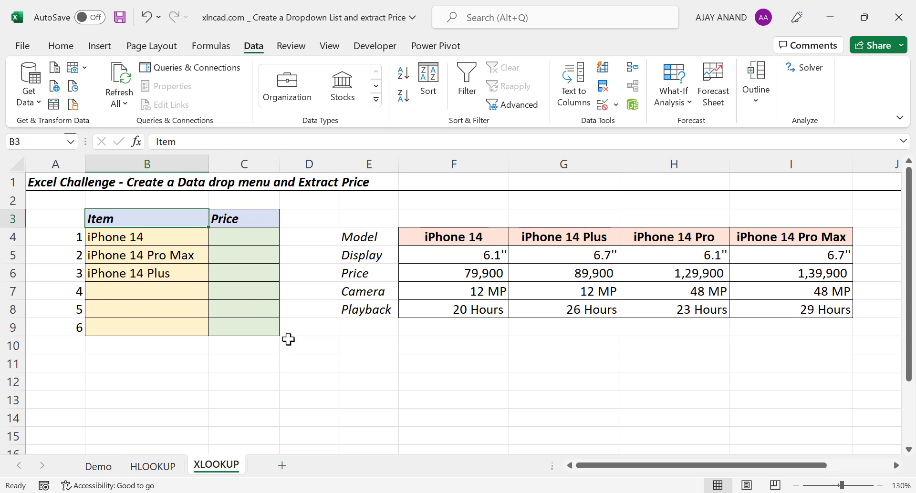
{"action": "left_click", "coordinate": [155, 240]}
{"action": "left_click", "coordinate": [215, 239]}
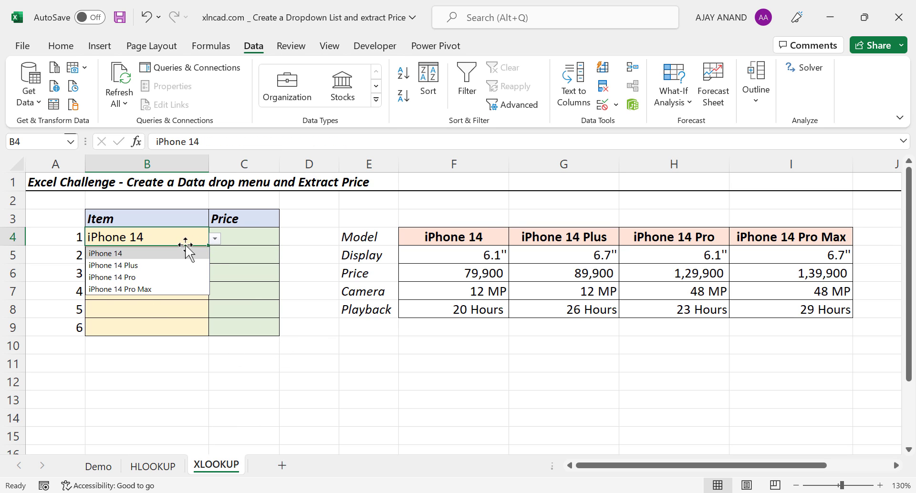
{"action": "left_click", "coordinate": [215, 238]}
{"action": "left_click", "coordinate": [187, 290]}
{"action": "left_click", "coordinate": [215, 293]}
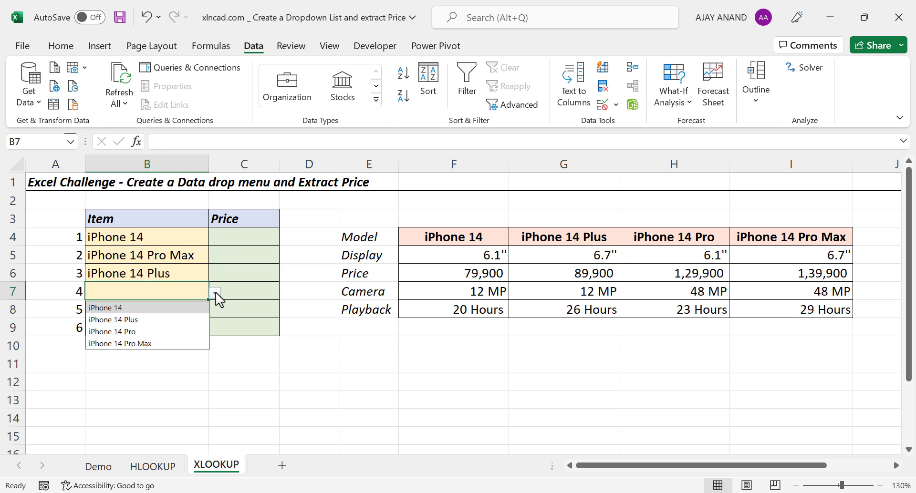
{"action": "left_click", "coordinate": [216, 294]}
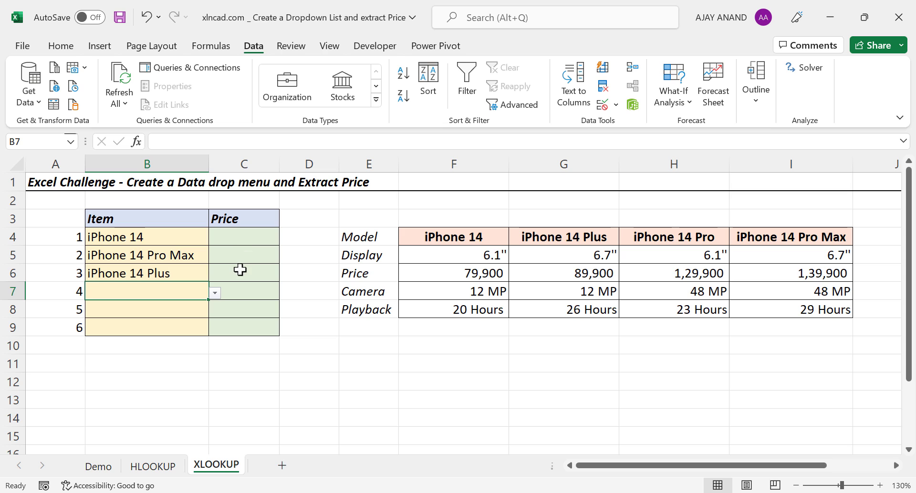
Enter =XLOOKUP(B4,$F$4:$I$4,$F$6:$I$6,"") in C4, returning 79900
{"action": "left_click", "coordinate": [255, 237]}
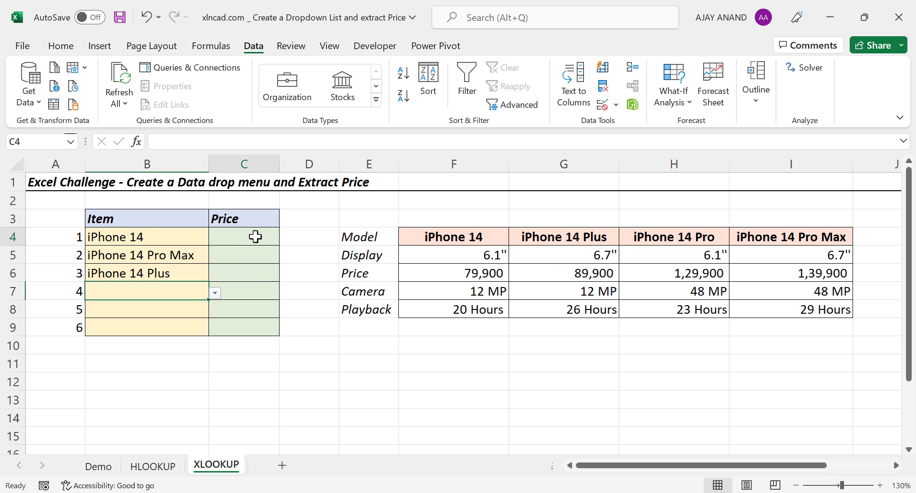
{"action": "left_click", "coordinate": [176, 147]}
{"action": "type", "text": "="}
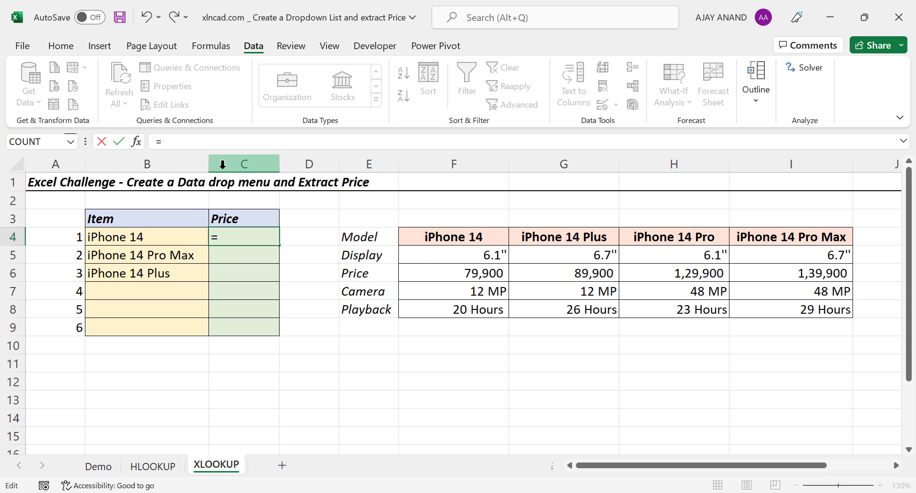
{"action": "type", "text": "XLOOKUP"}
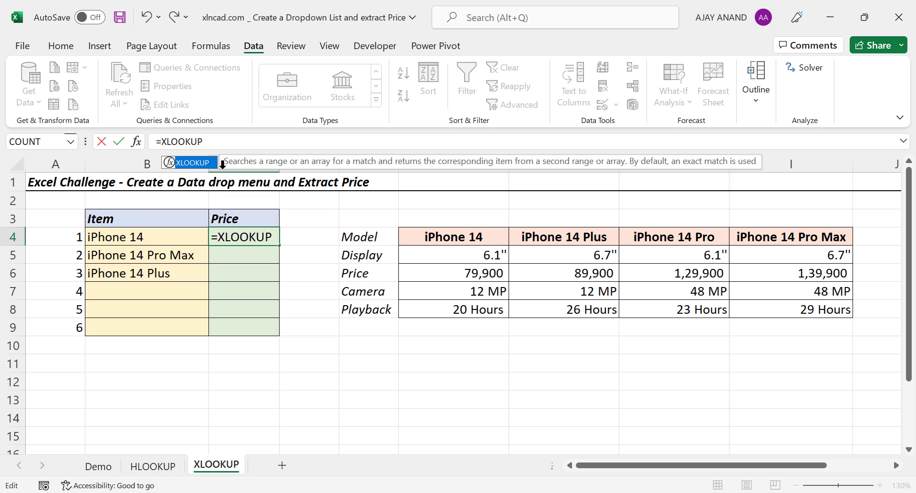
{"action": "type", "text": "("}
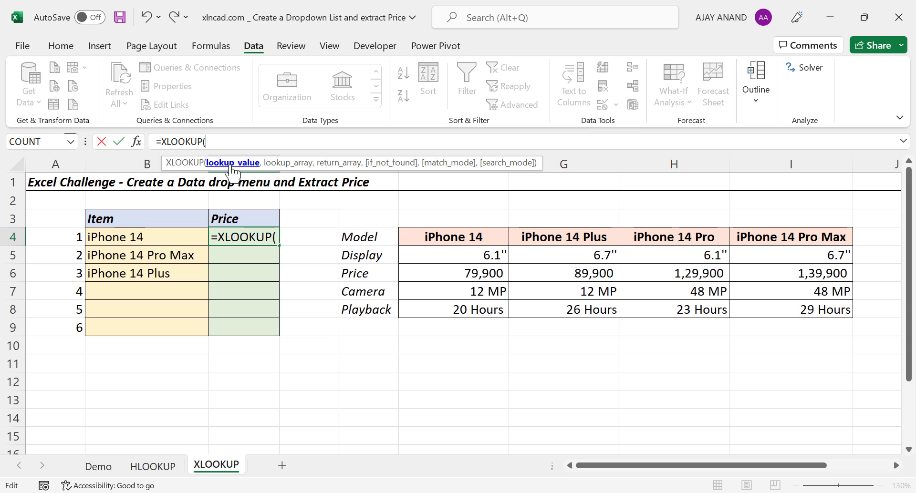
{"action": "left_click", "coordinate": [161, 237]}
{"action": "type", "text": ","}
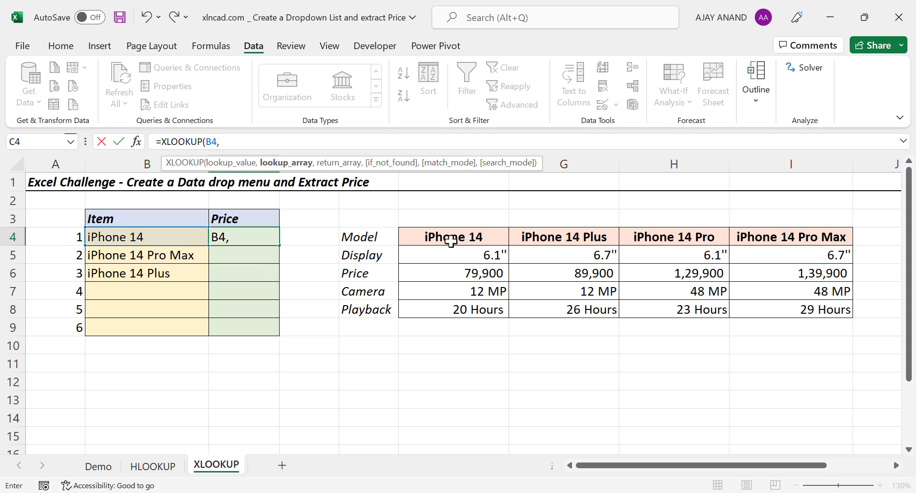
{"action": "left_click_drag", "start_coordinate": [460, 237], "coordinate": [737, 237]}
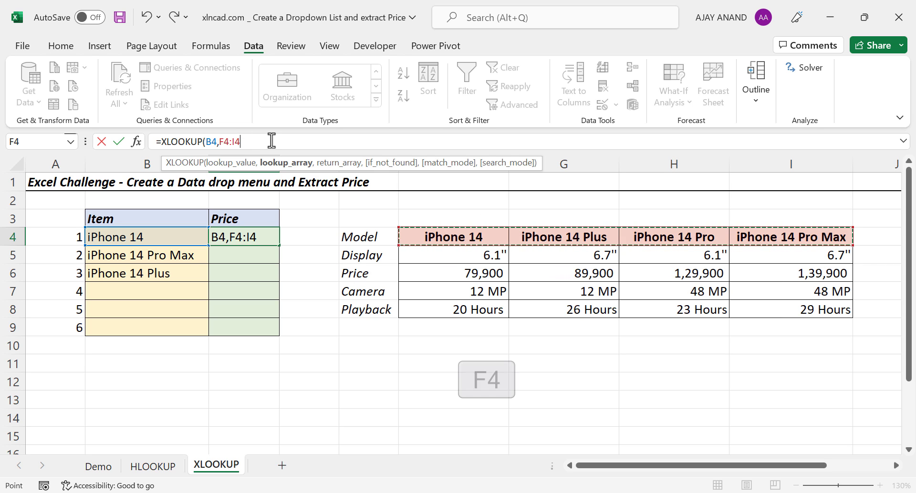
{"action": "key", "text": "F4"}
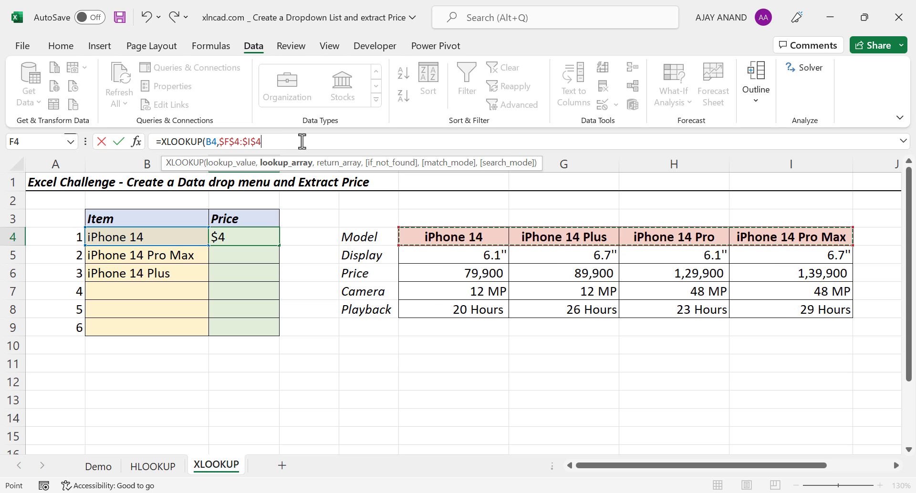
{"action": "type", "text": ","}
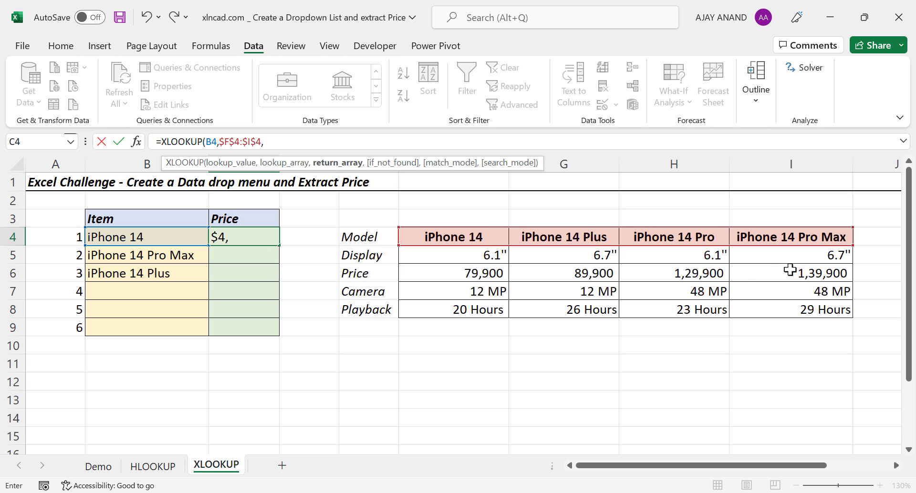
{"action": "left_click_drag", "start_coordinate": [412, 273], "coordinate": [771, 274]}
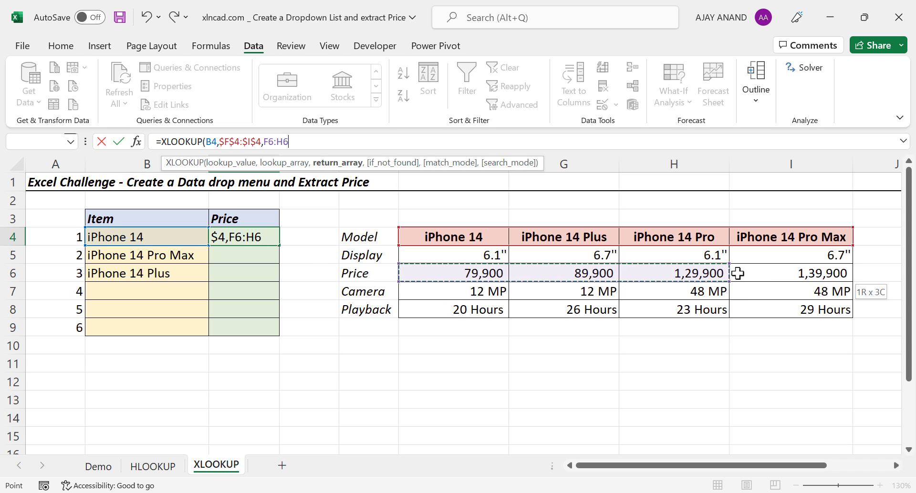
{"action": "key", "text": "F4"}
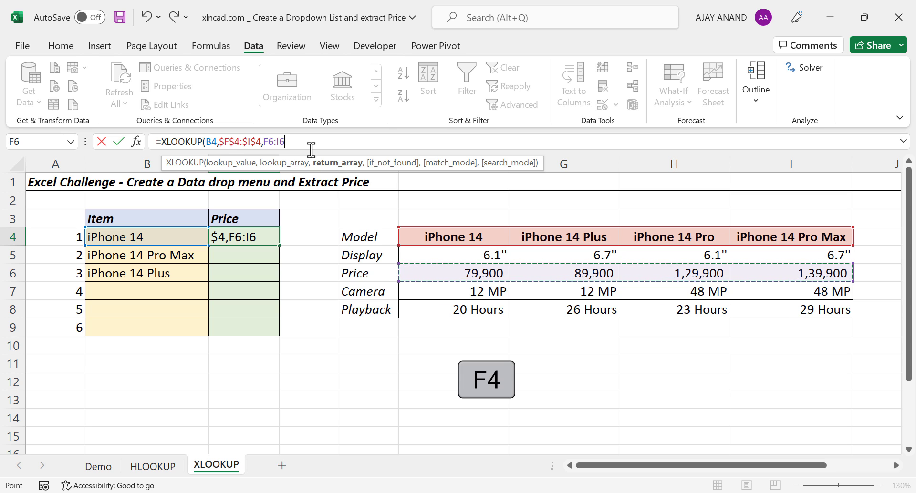
{"action": "type", "text": "$I$6,"}
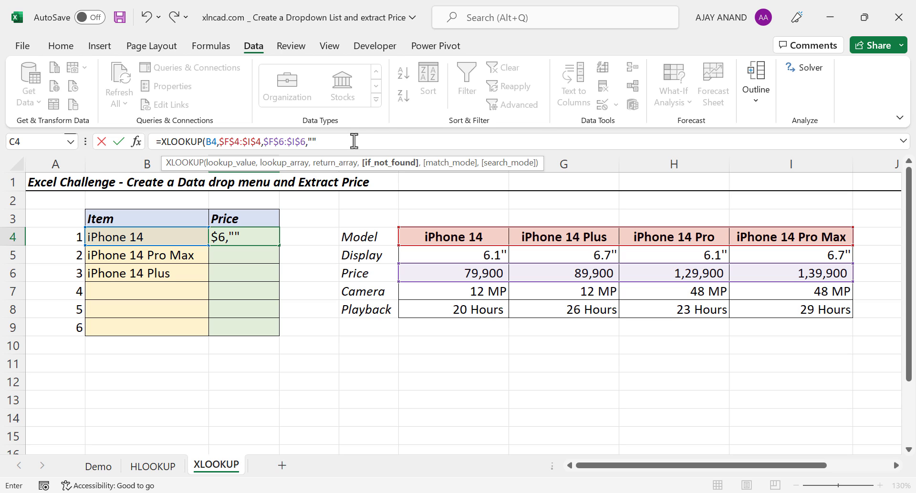
{"action": "type", "text": ")"}
{"action": "key", "text": "Return"}
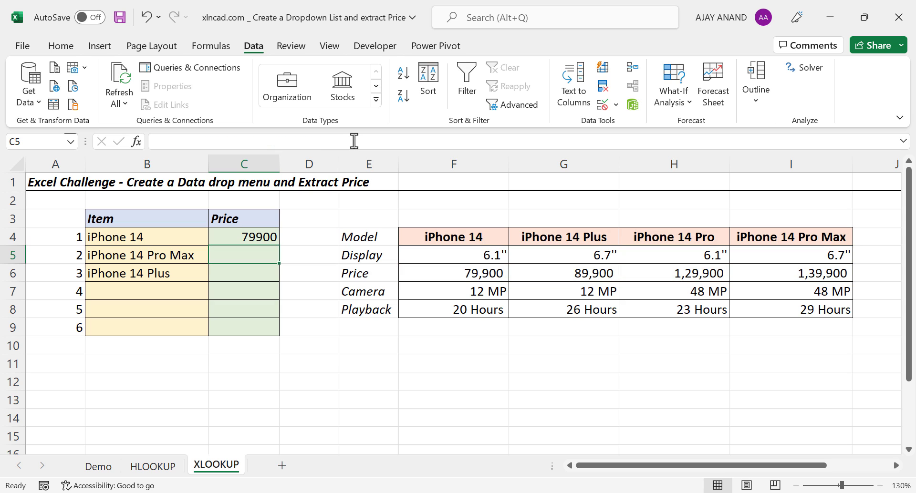
Fill the C4 XLOOKUP price formula down to C9
{"action": "left_click", "coordinate": [245, 236]}
{"action": "left_click_drag", "start_coordinate": [280, 247], "coordinate": [285, 335]}
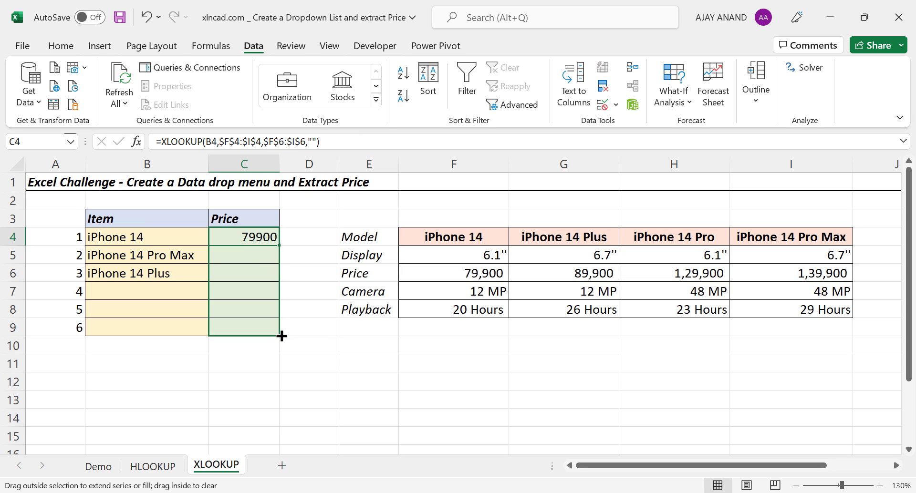
{"action": "left_click", "coordinate": [143, 260]}
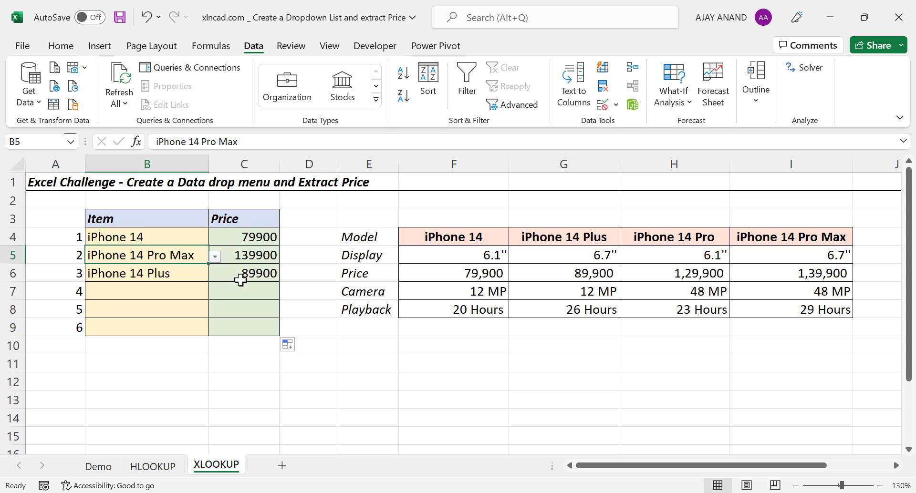
Set item 4 in B7 to iPhone 14 Pro, returning 129900
{"action": "left_click", "coordinate": [173, 287]}
{"action": "left_click", "coordinate": [216, 294]}
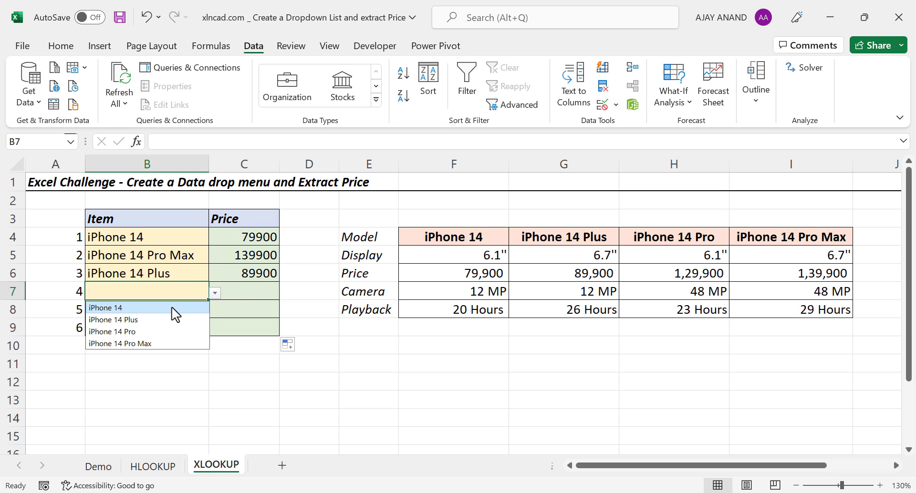
{"action": "left_click", "coordinate": [143, 306]}
{"action": "left_click", "coordinate": [216, 293]}
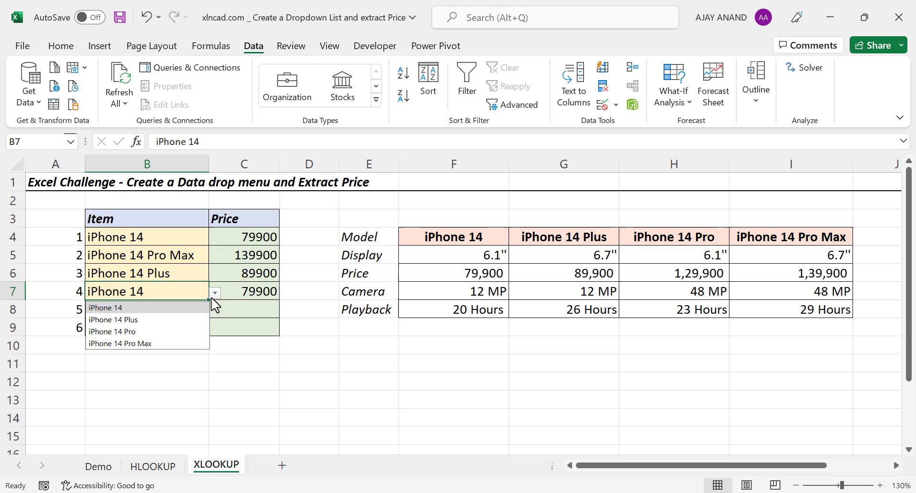
{"action": "left_click", "coordinate": [156, 331]}
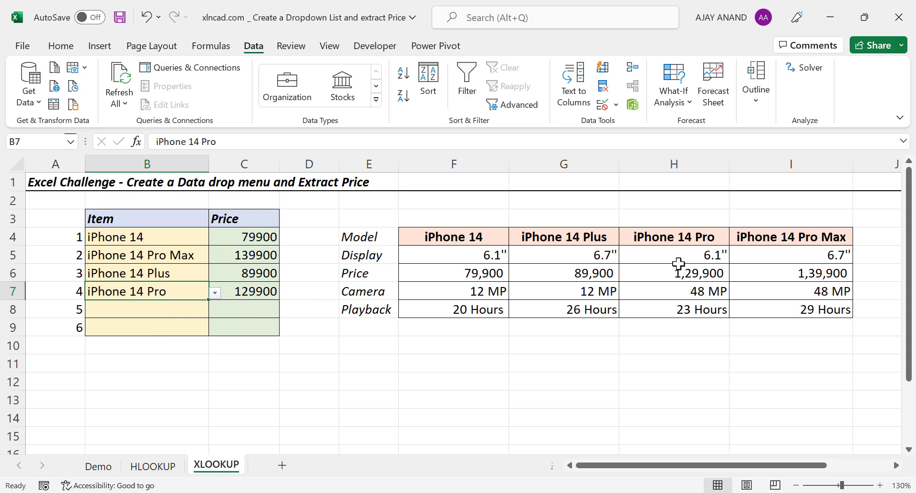